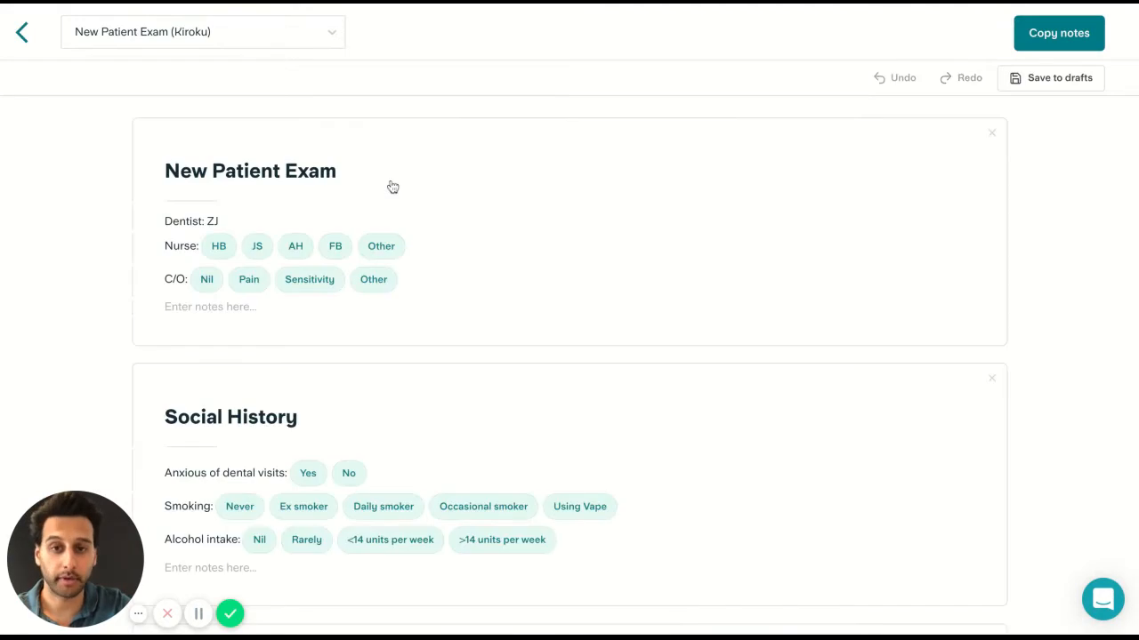
- Look through the New Patient Exam template's sections down to Diagnosis and return to its beginning
mouse_move(111, 568)
left_mouse_down()
mouse_move(672, 291)
mouse_move(951, 212)
mouse_move(878, 231)
left_mouse_up()
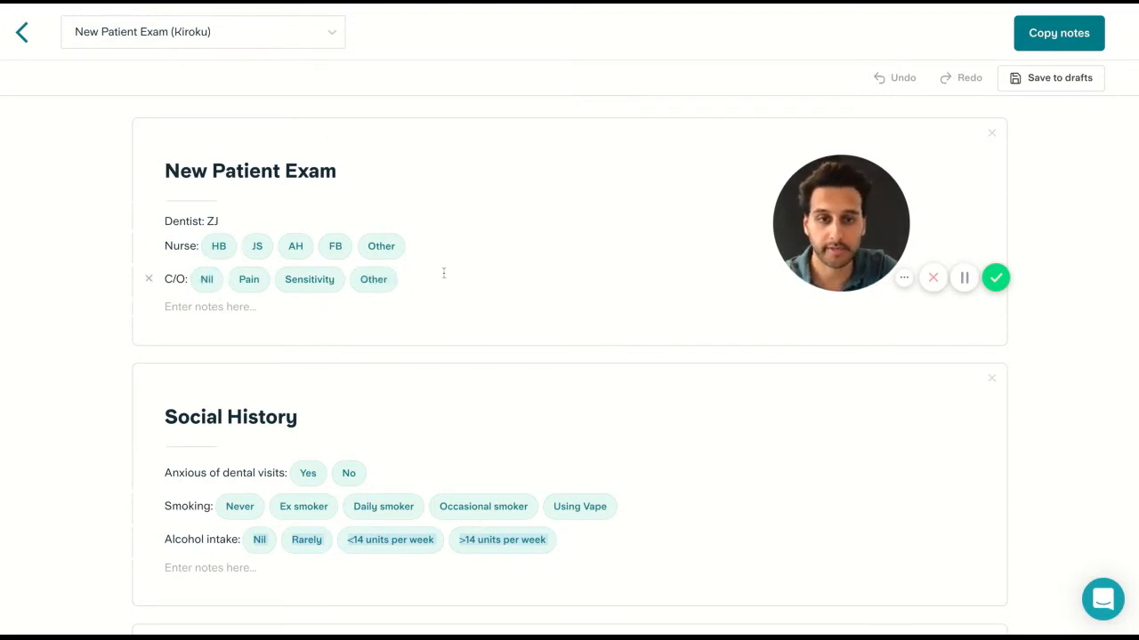
scroll(557, 338, "down", 2)
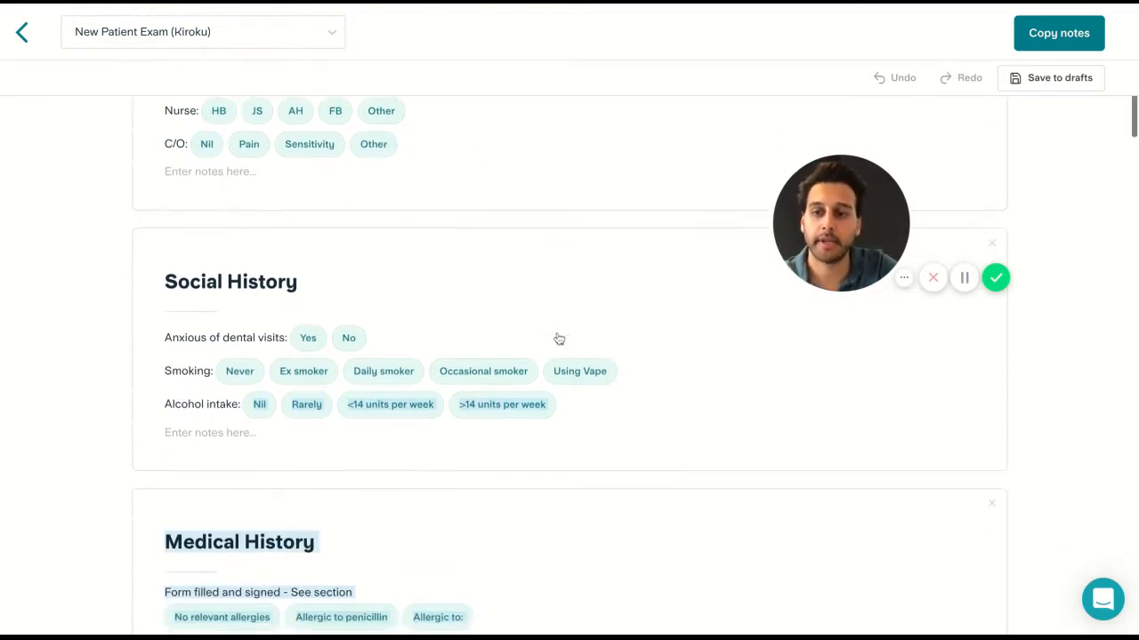
scroll(549, 351, "down", 3)
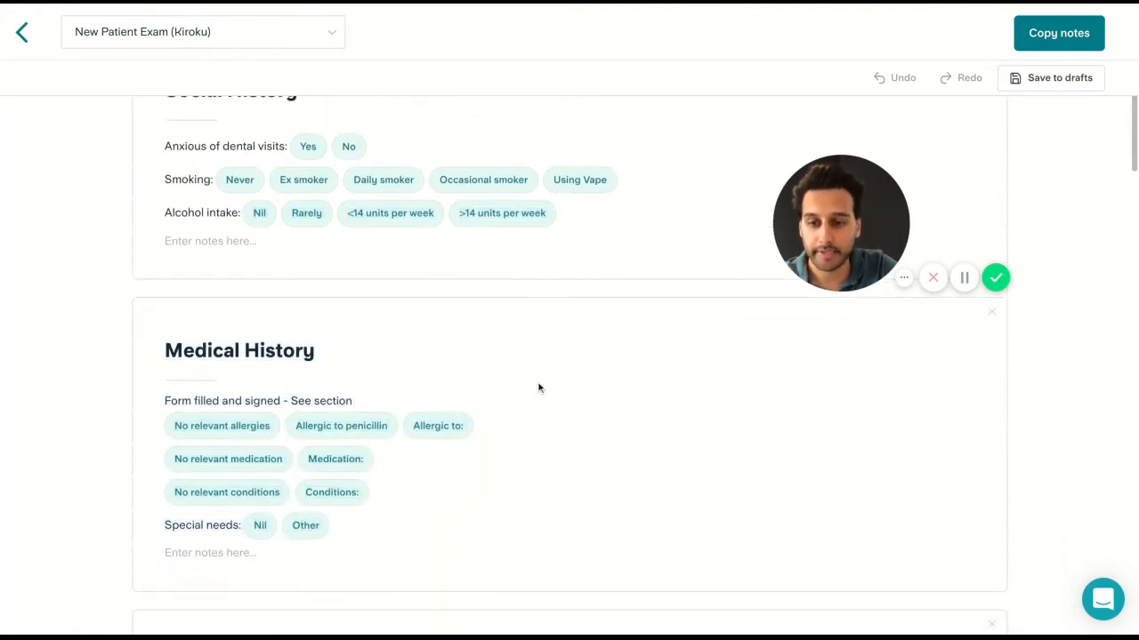
scroll(513, 467, "down", 15)
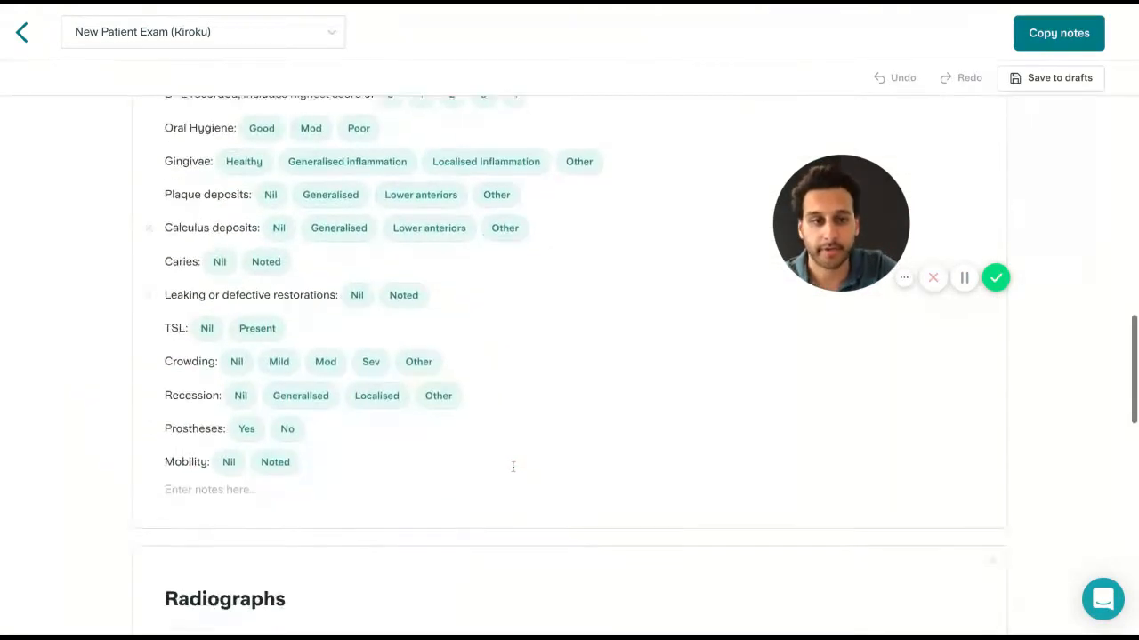
scroll(513, 467, "down", 6)
scroll(513, 467, "up", 3)
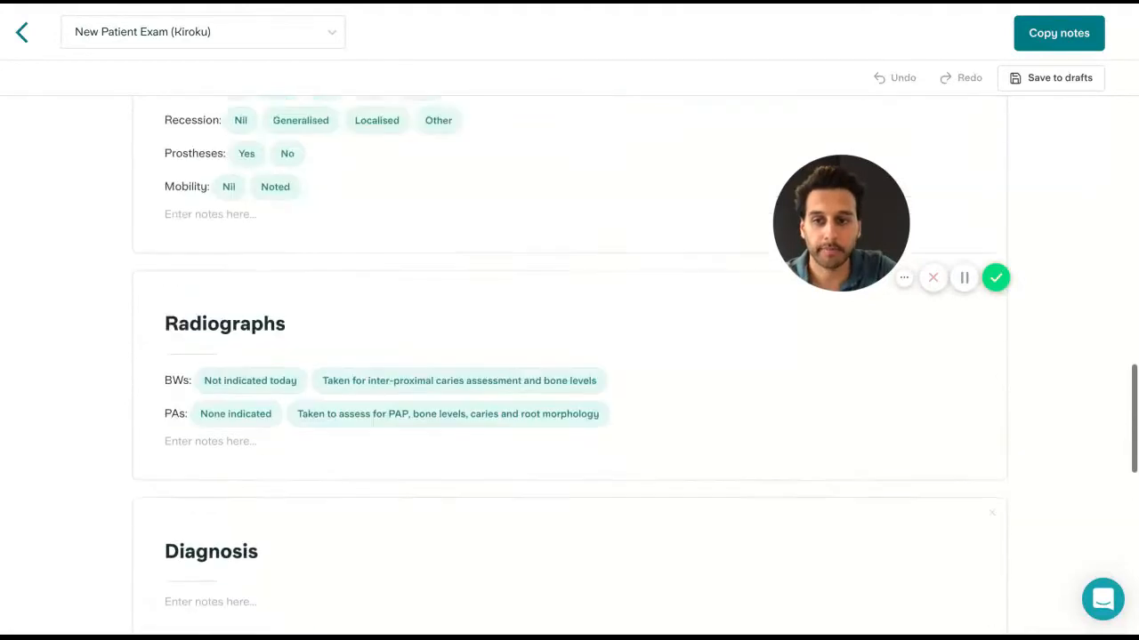
scroll(569, 365, "up", 15)
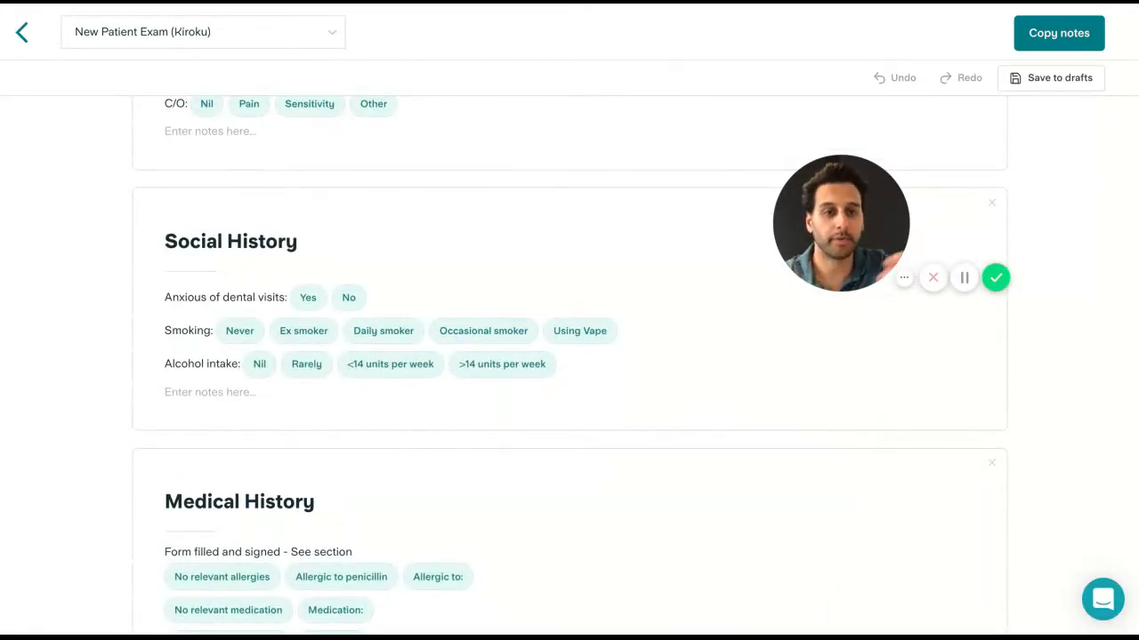
scroll(427, 330, "up", 2)
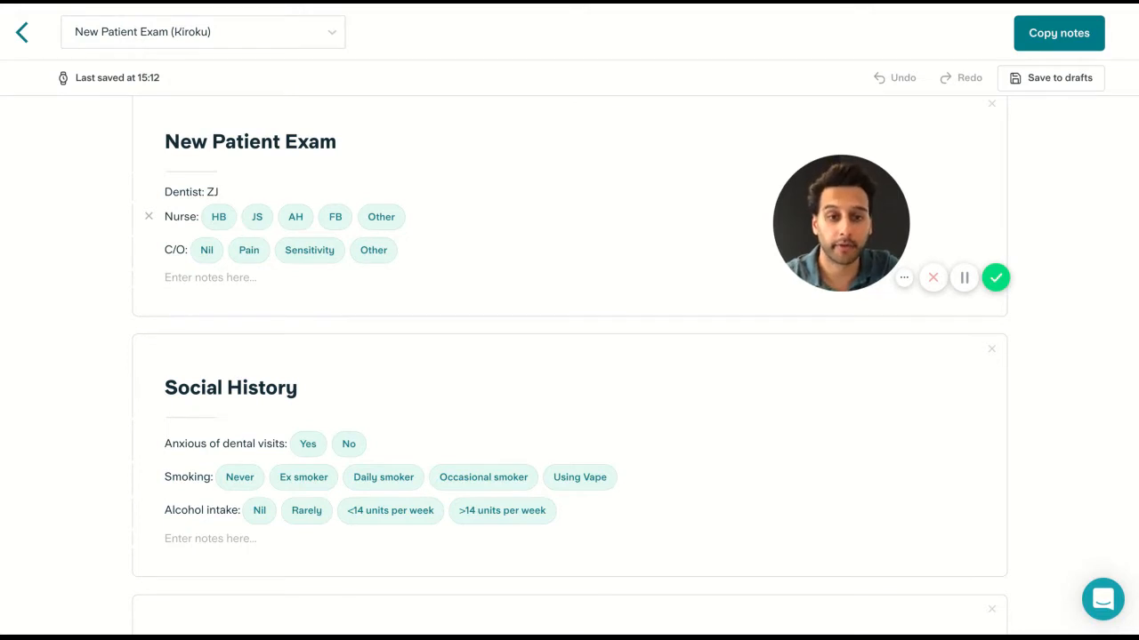
- Record the nurse as JS and the patient's complaint as Pain in the New Patient Exam section
left_click(255, 227)
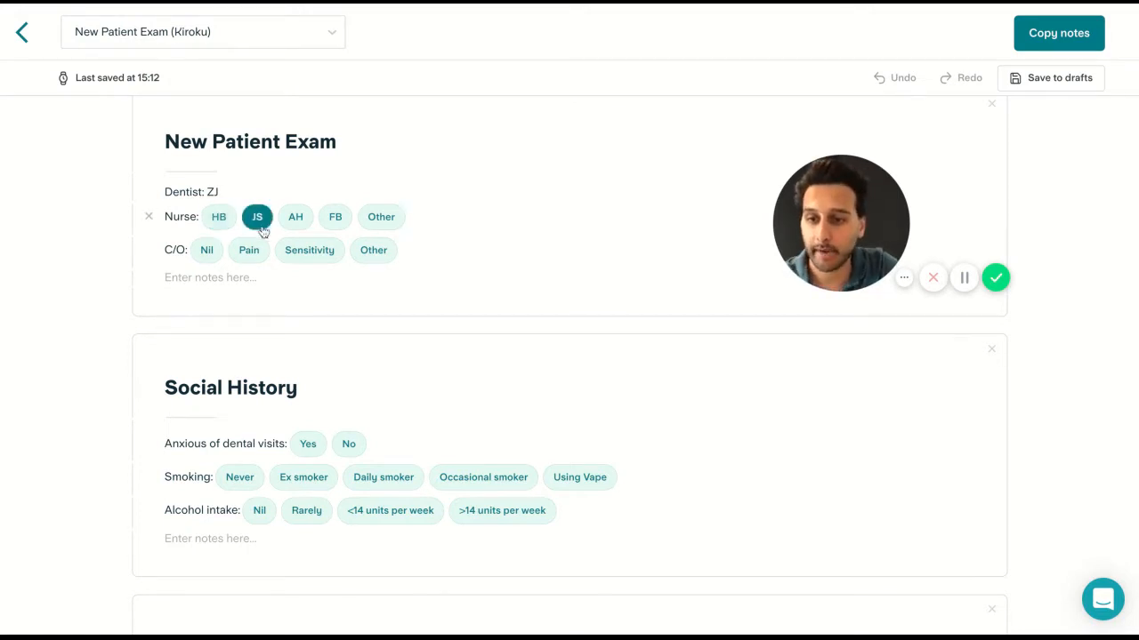
left_click(255, 227)
left_click(257, 219)
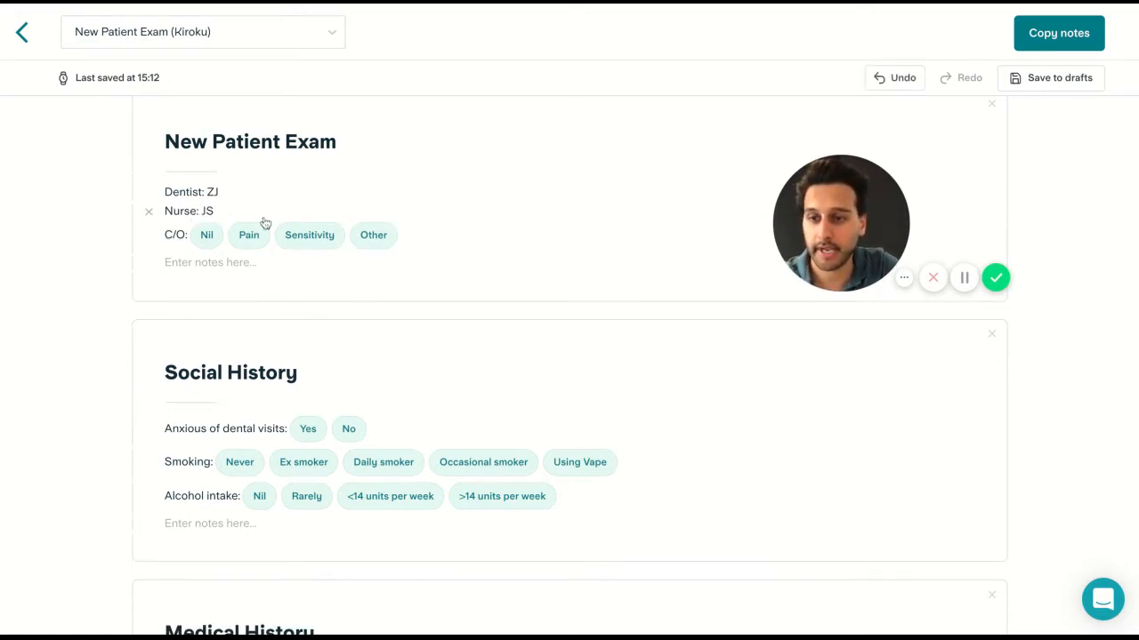
left_click(264, 236)
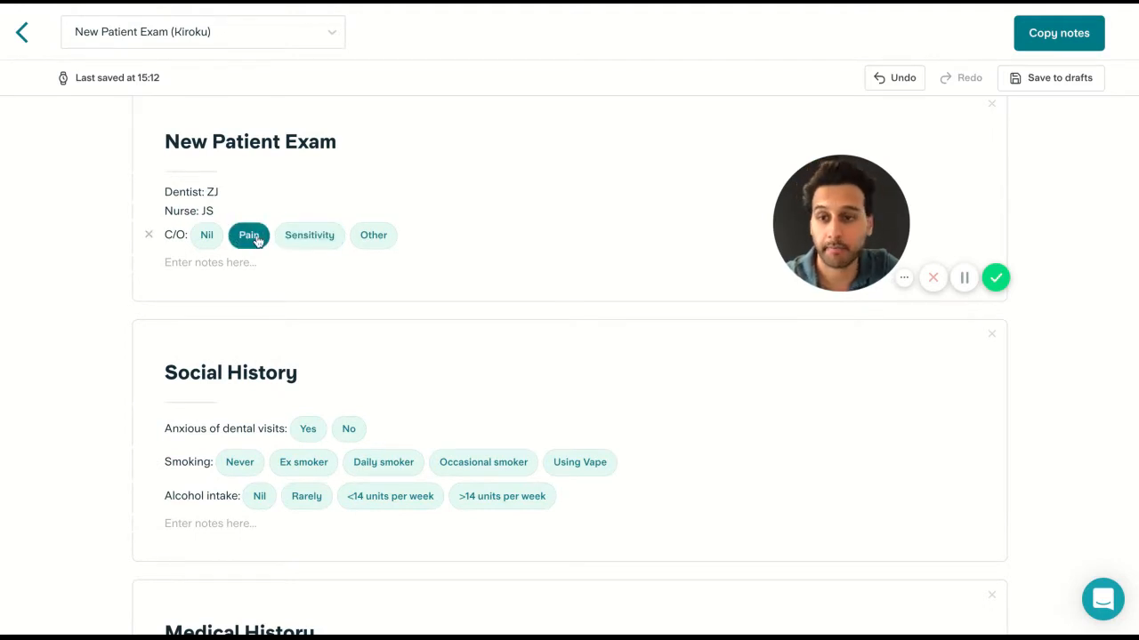
left_click(304, 288)
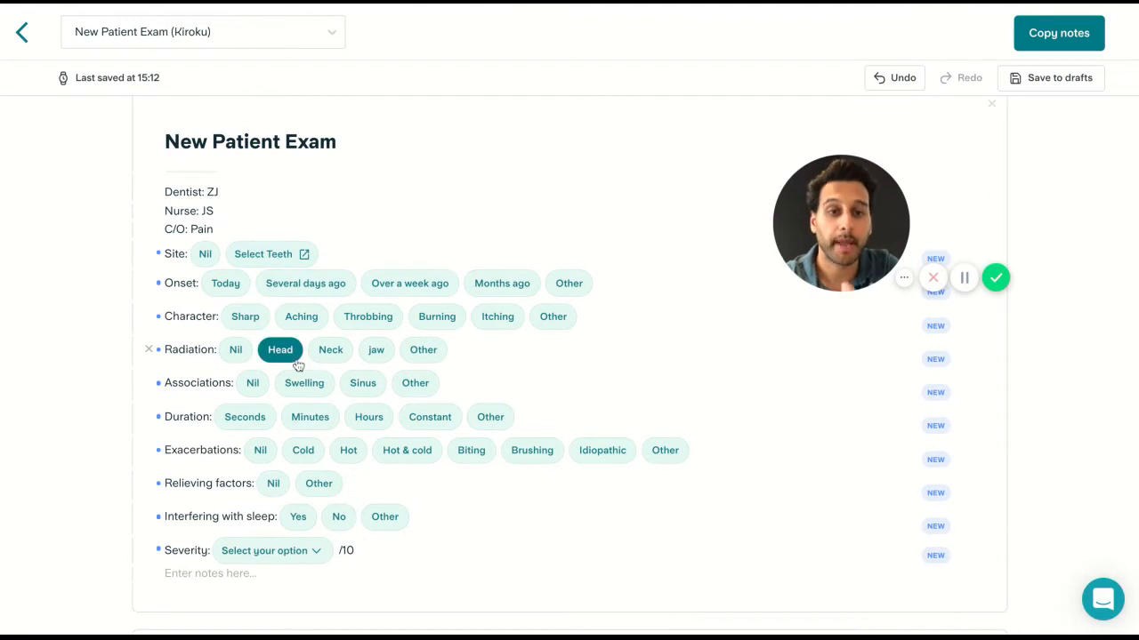
- Record tooth UR4 as the site of the pain
left_click(263, 255)
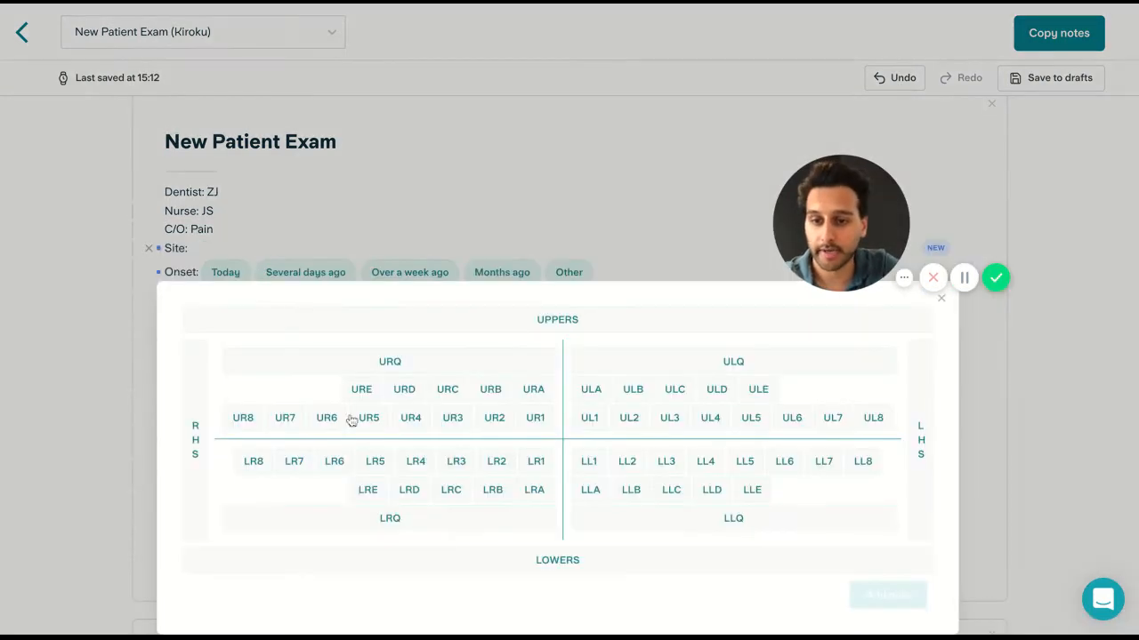
left_click(400, 428)
left_click(894, 500)
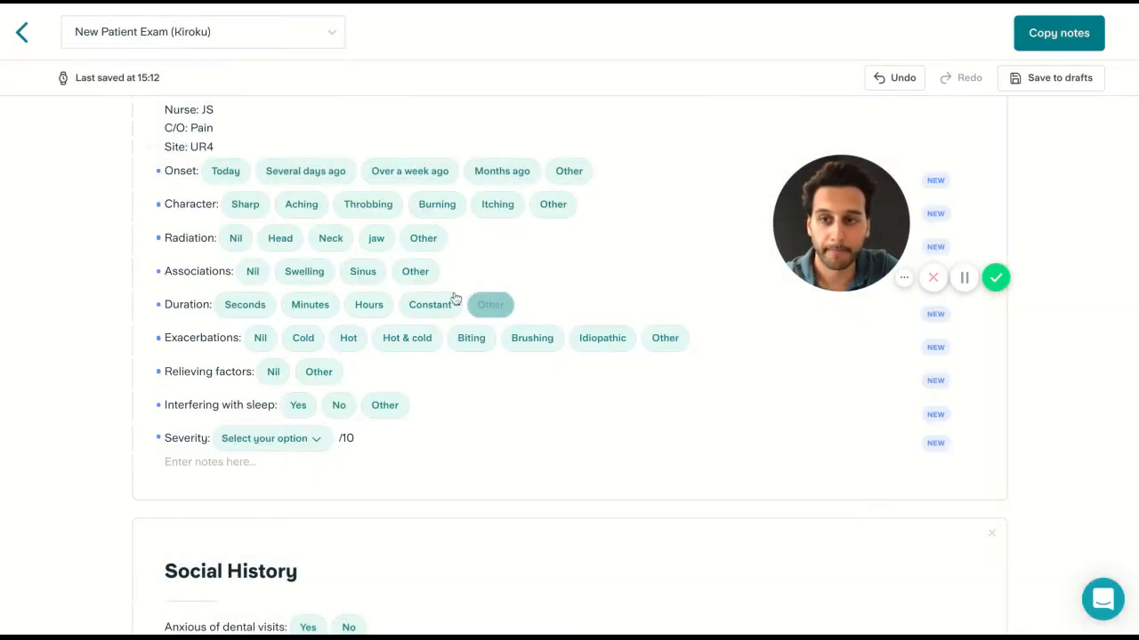
- Fill in the pain details: onset Several days ago, character Aching, radiation Head, associations Swelling, duration Minutes and exacerbations Cold
left_click(306, 212)
left_click(299, 228)
left_click(279, 261)
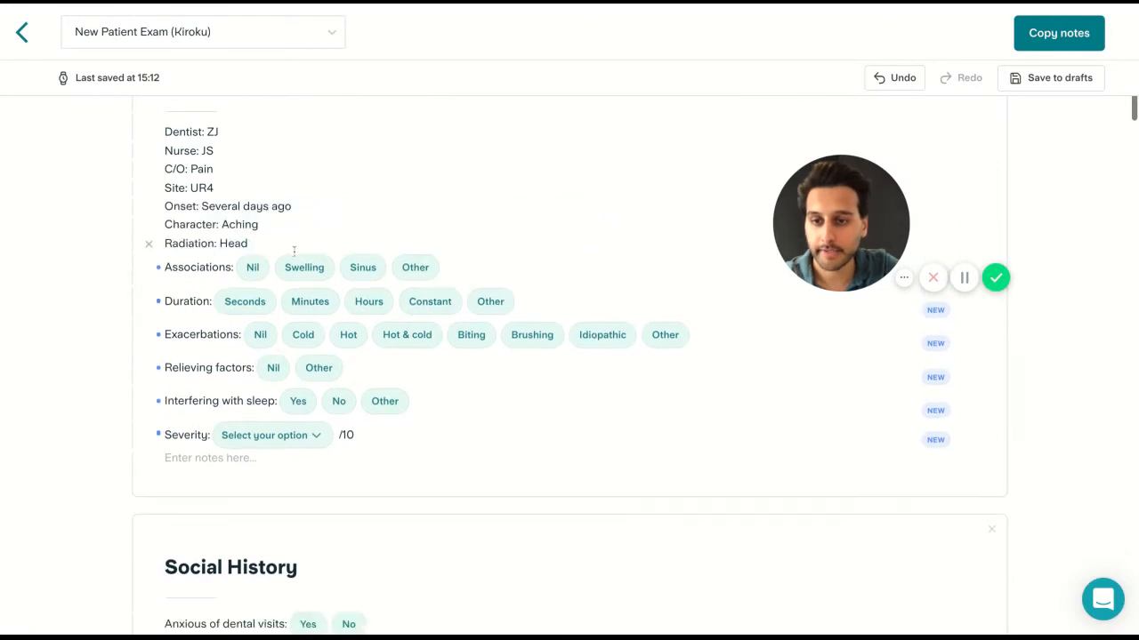
left_click(303, 263)
left_click(310, 289)
left_click(300, 304)
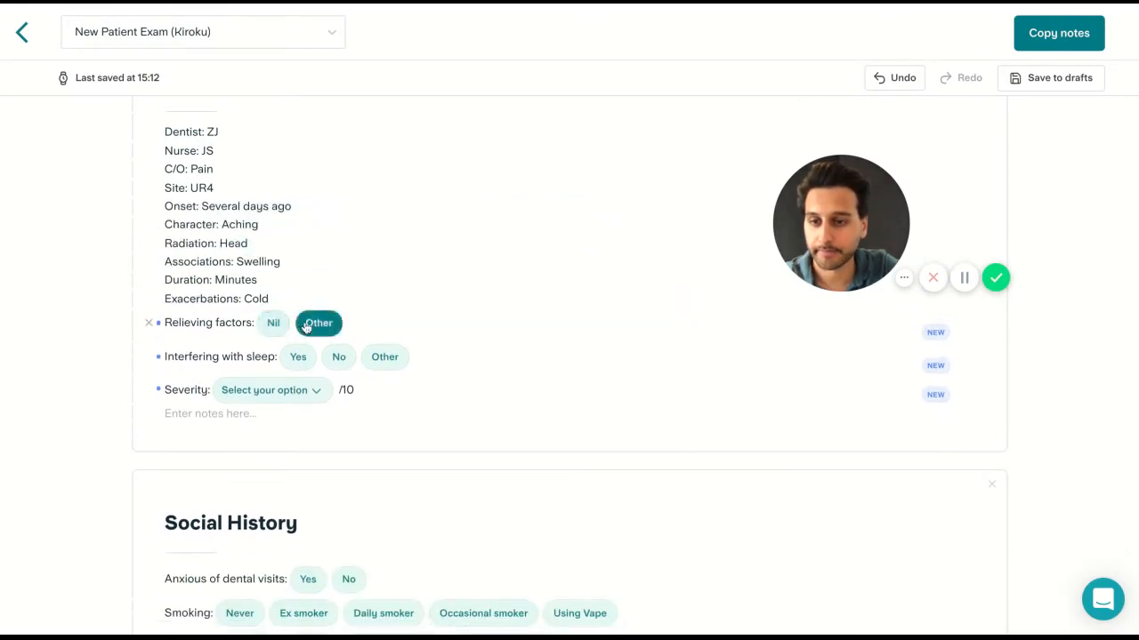
- Complete the pain history with relieving factors Nil, interfering with sleep No and severity 4 out of 10
left_click(272, 322)
left_click(339, 341)
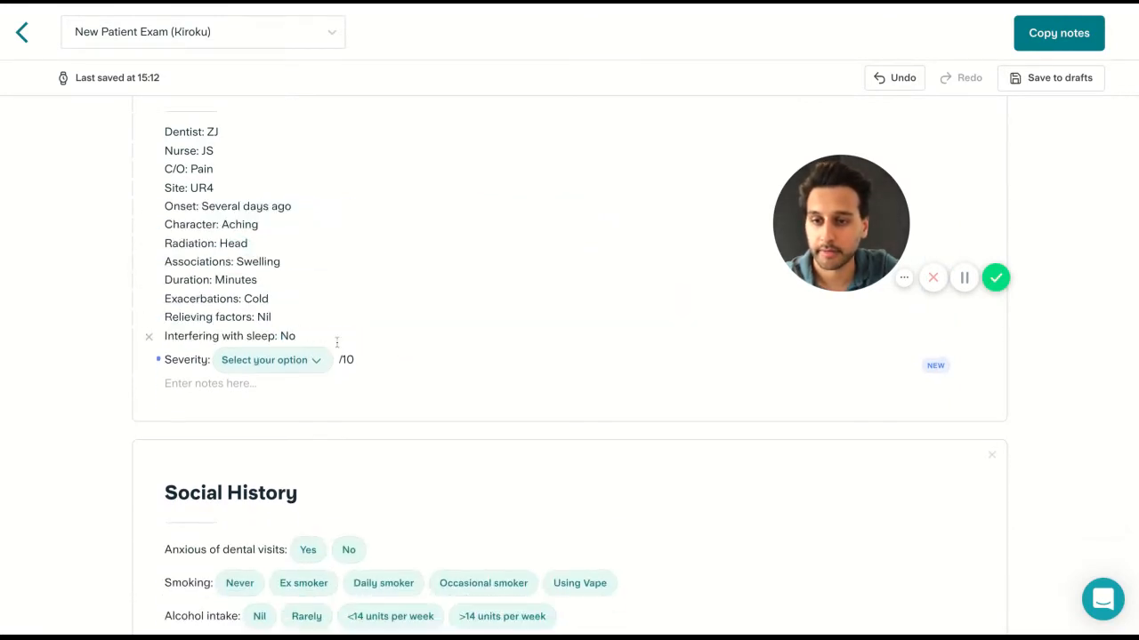
left_click(281, 360)
left_click(347, 459)
scroll(347, 459, "up", 1)
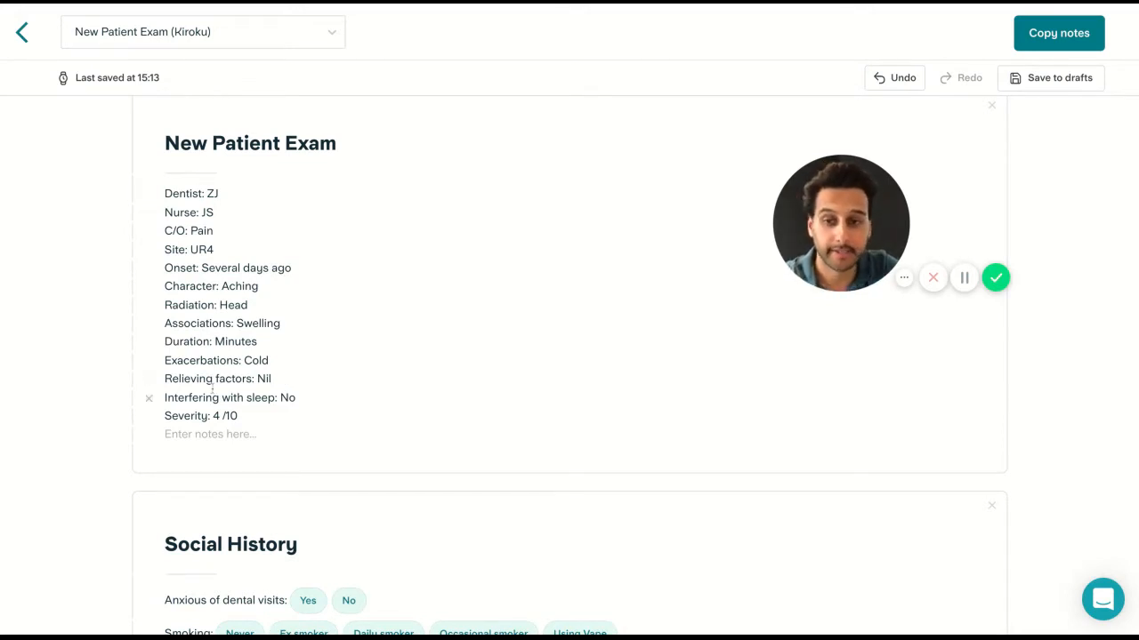
- Remove the Radiation, Associations and Duration lines from the New Patient Exam notes
left_click(148, 305)
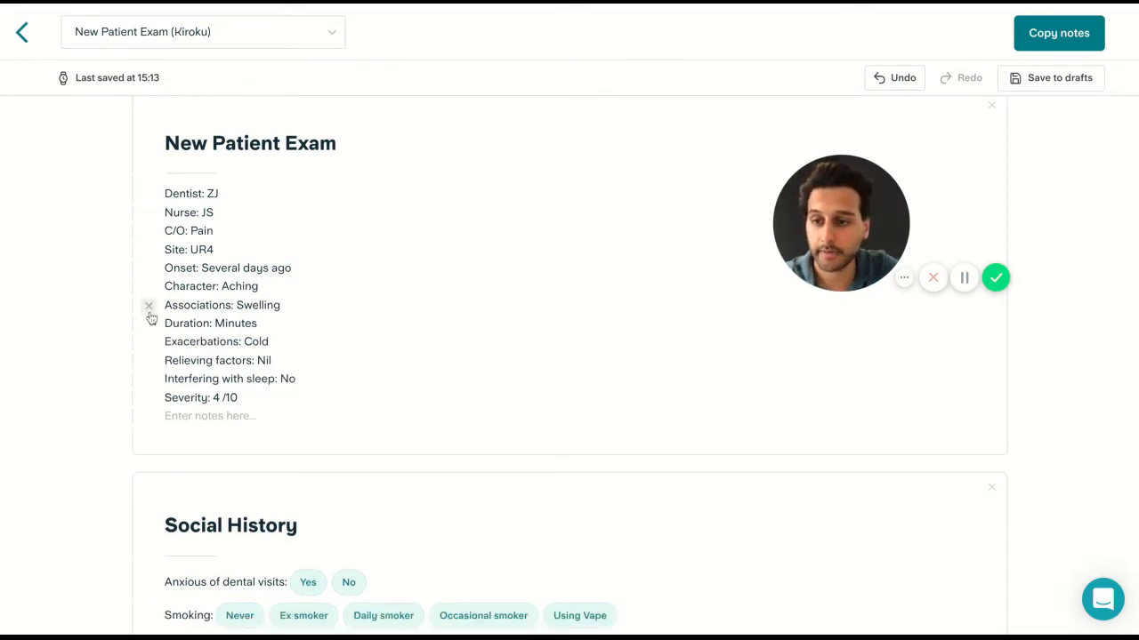
left_click(149, 324)
left_click(149, 306)
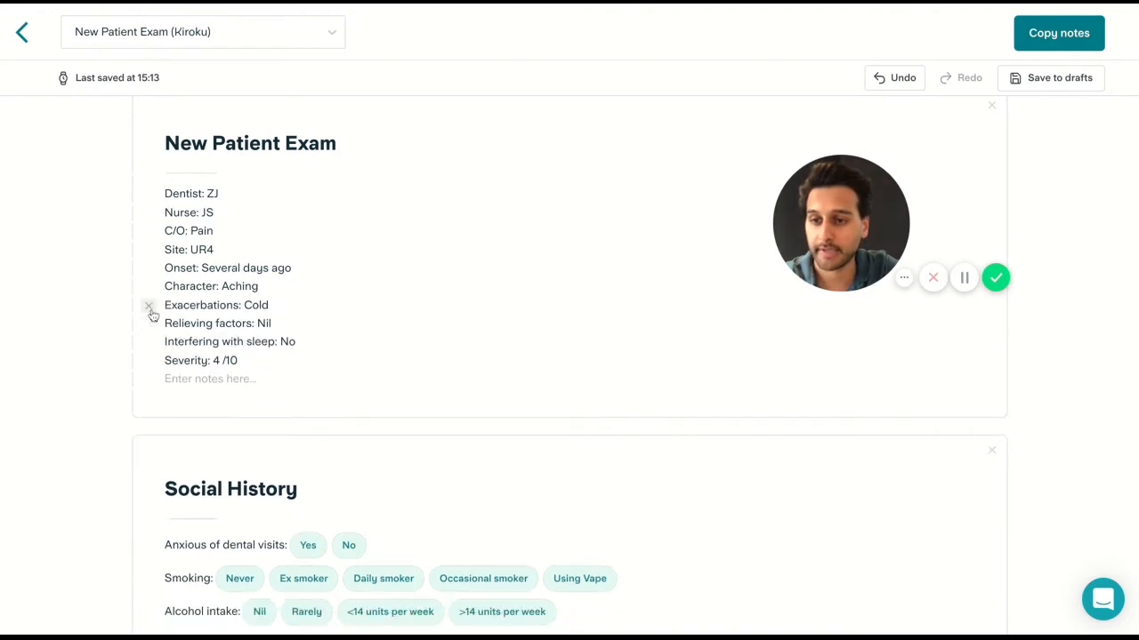
- In Social History, record the patient as anxious of dental visits, with Cost and Smell as the reasons for anxiety
scroll(325, 422, "down", 3)
left_click(326, 419)
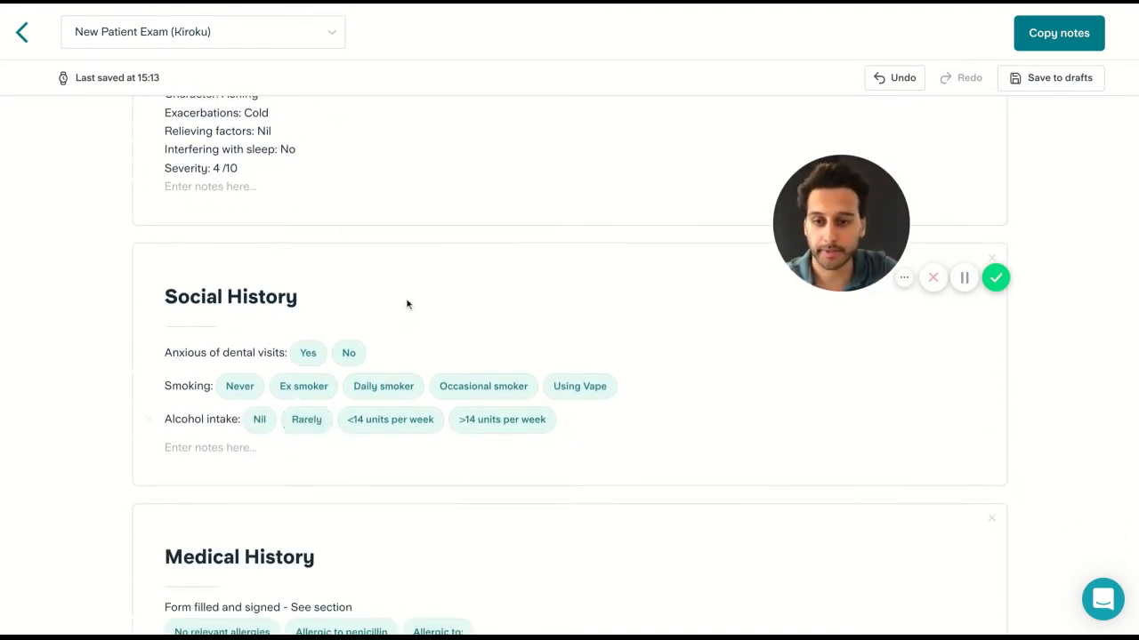
scroll(334, 341, "down", 1)
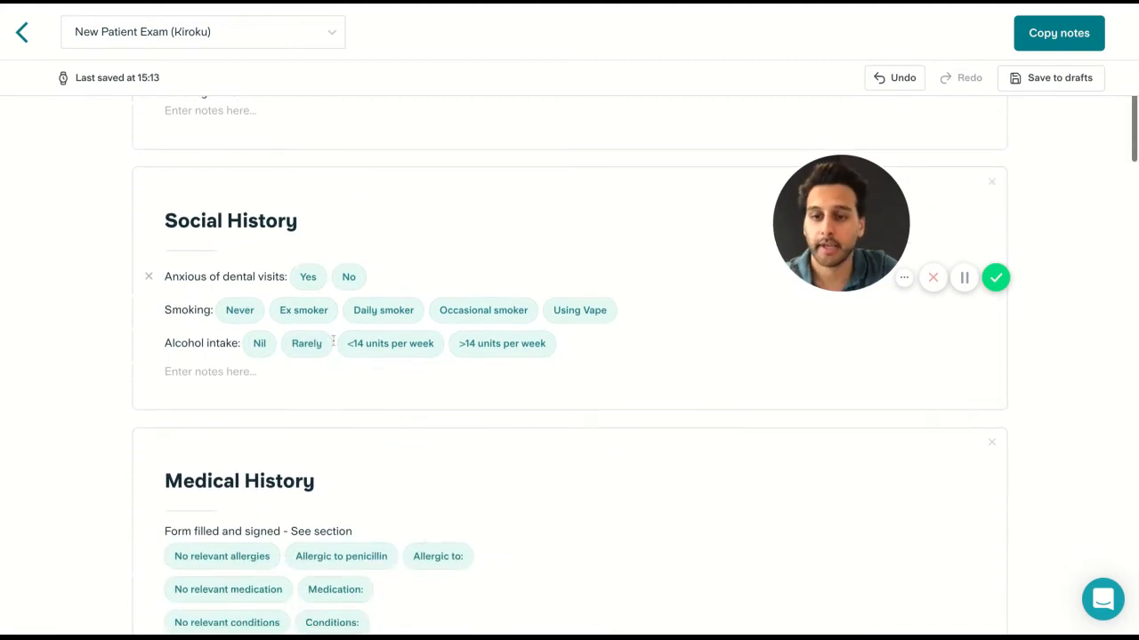
left_click(308, 276)
left_click(290, 296)
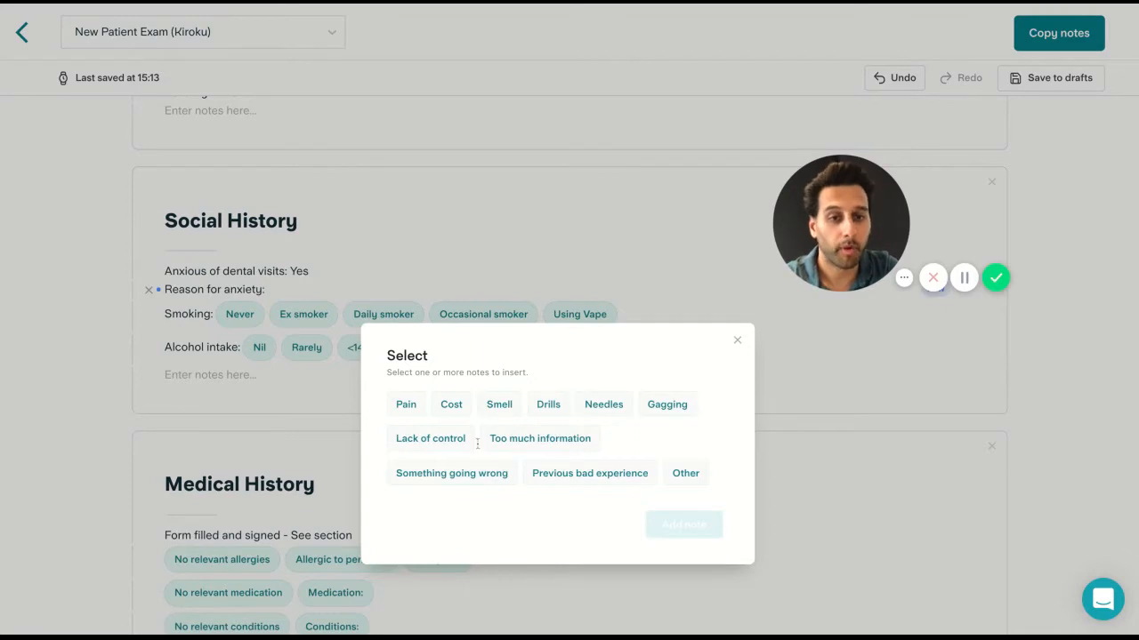
left_click(453, 408)
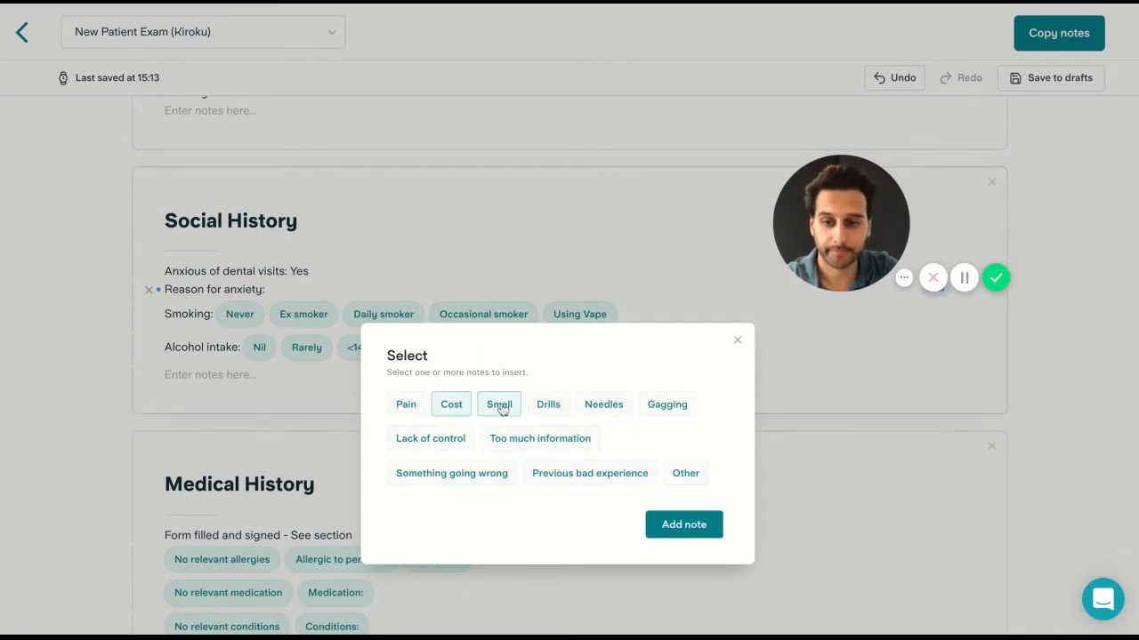
left_click(691, 534)
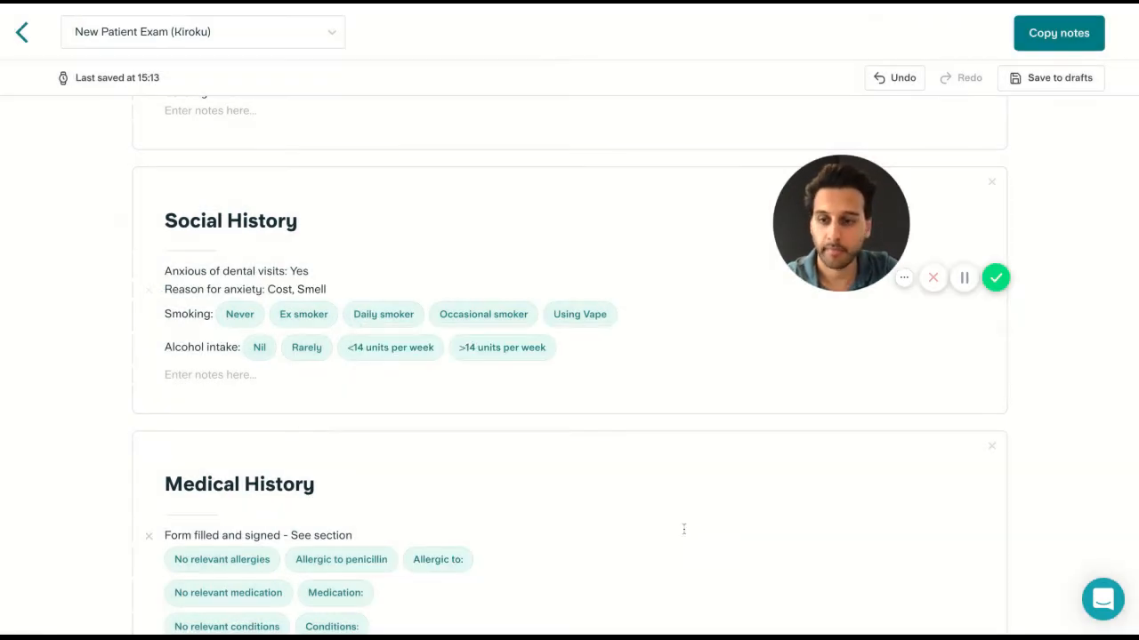
- Record the patient as a daily smoker of 10 cigarettes a day in Social History
left_click(399, 316)
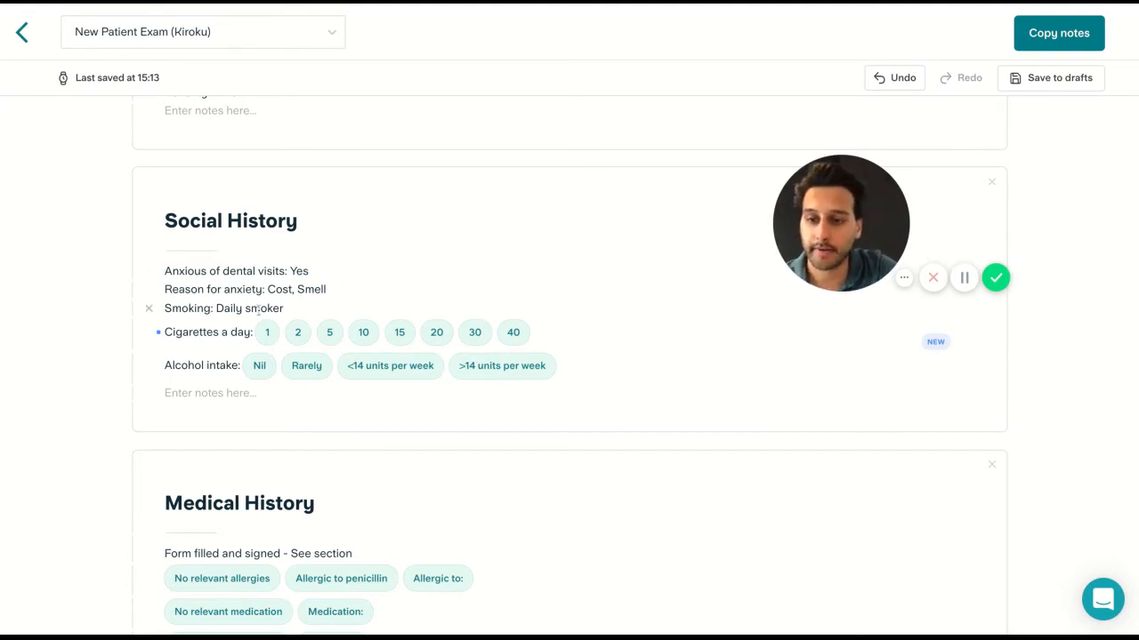
left_click(362, 333)
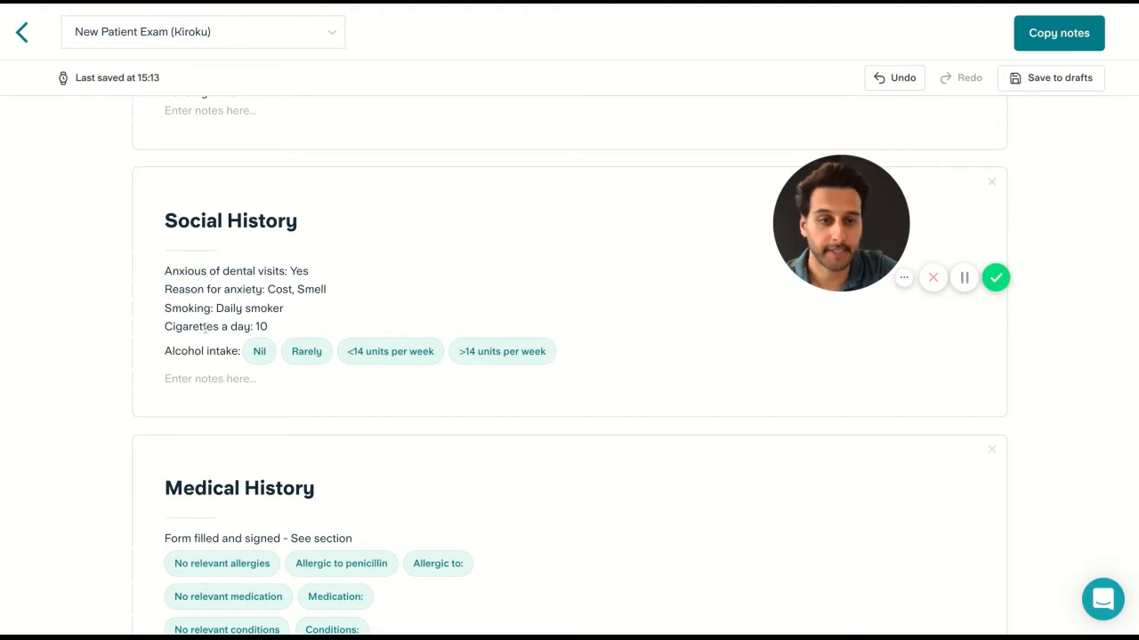
left_click(415, 355)
- Remove the automatically added smoking cessation advice line from the Discussion section
scroll(415, 354, "down", 10)
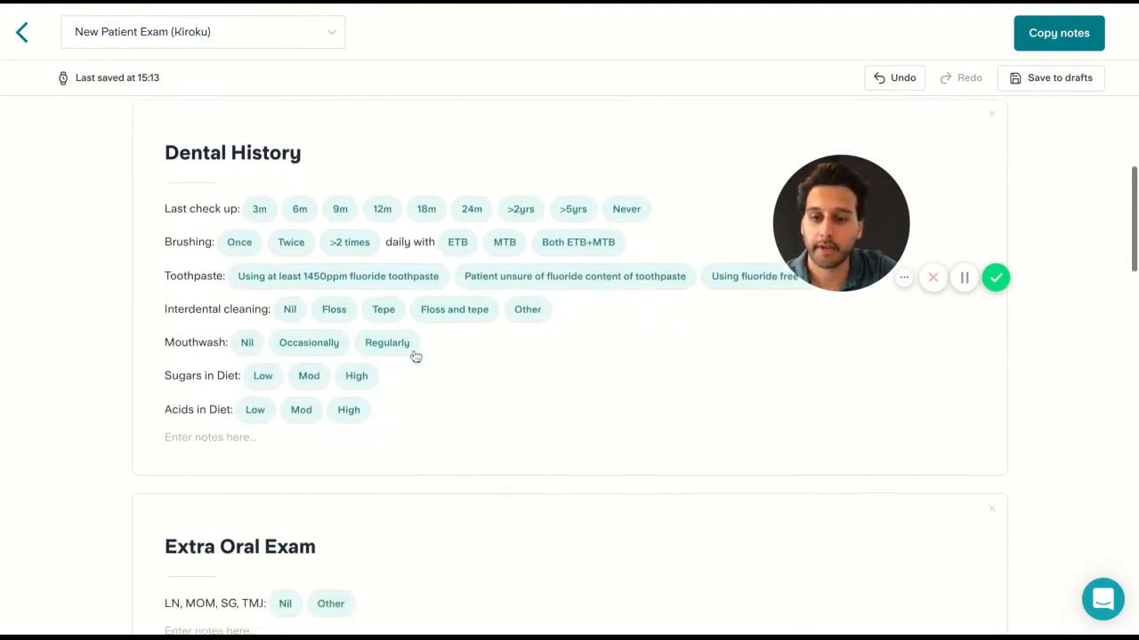
scroll(414, 354, "down", 10)
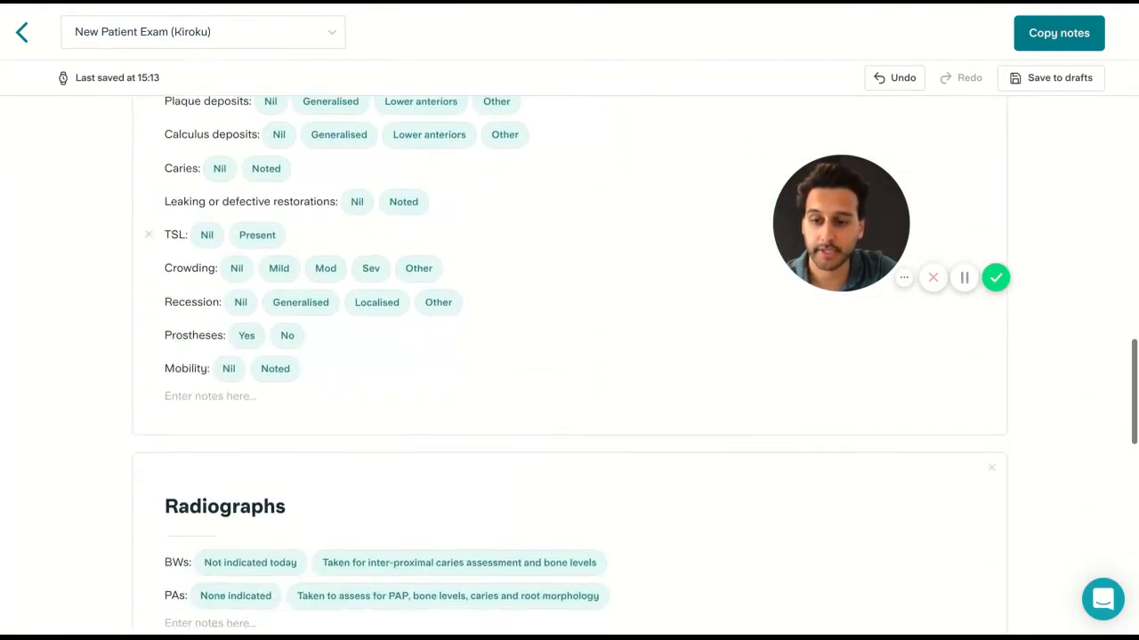
scroll(571, 340, "down", 4)
scroll(571, 340, "up", 1)
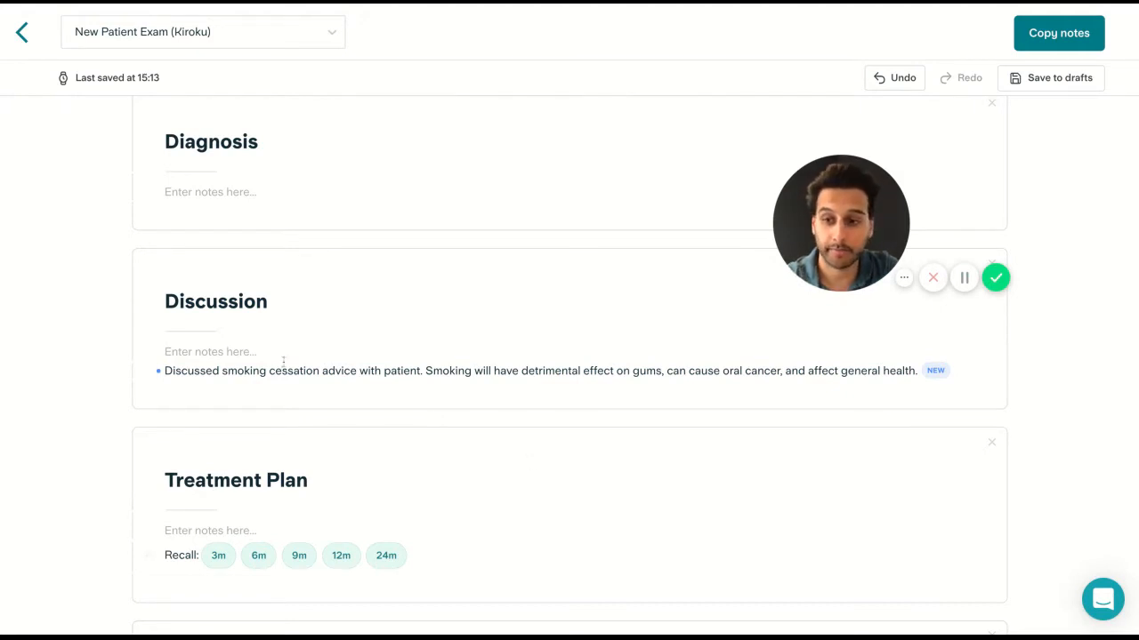
left_click(150, 372)
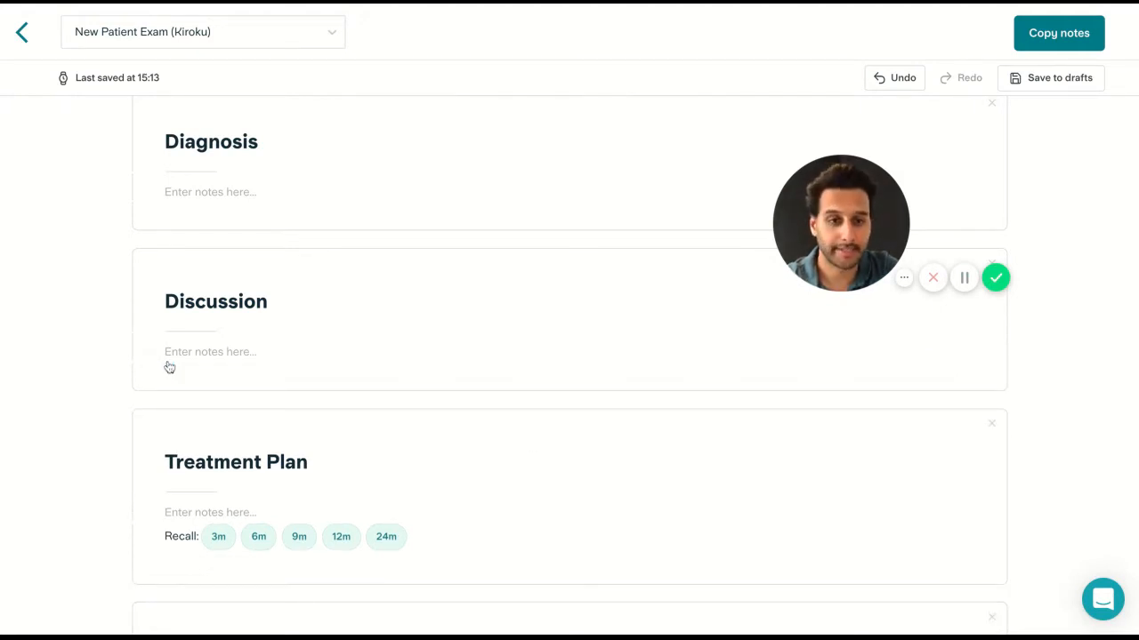
- In Social History, set alcohol intake to >14 units per week and add a free-text line reading "Occupation:"
scroll(211, 359, "up", 10)
scroll(210, 359, "up", 15)
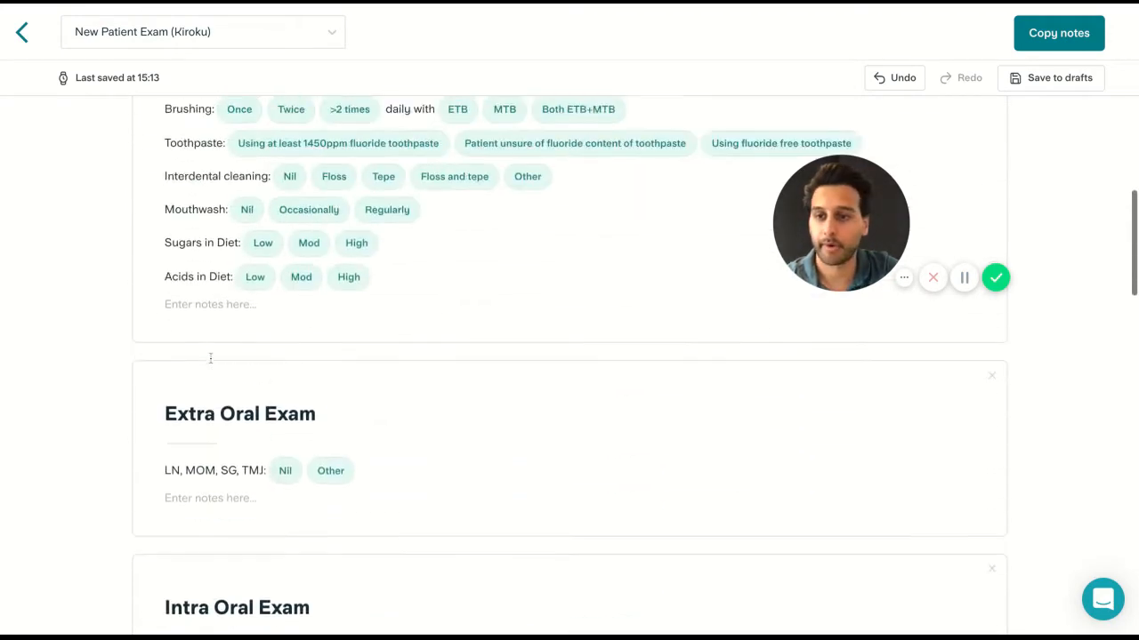
scroll(211, 359, "up", 2)
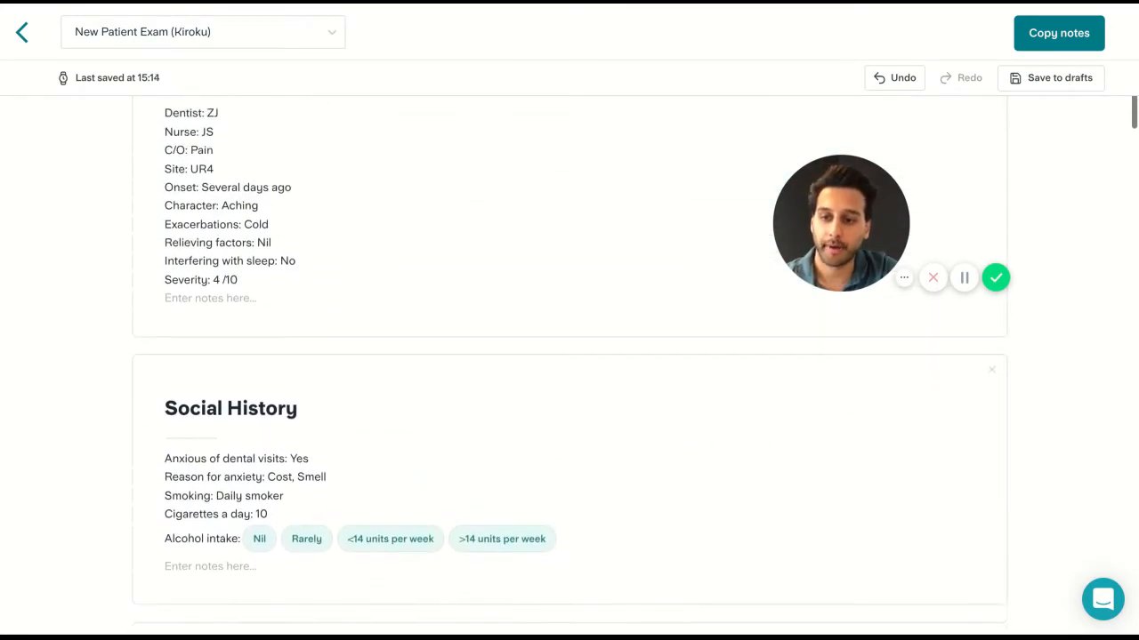
scroll(211, 358, "down", 2)
left_click(394, 420)
scroll(394, 420, "down", 1)
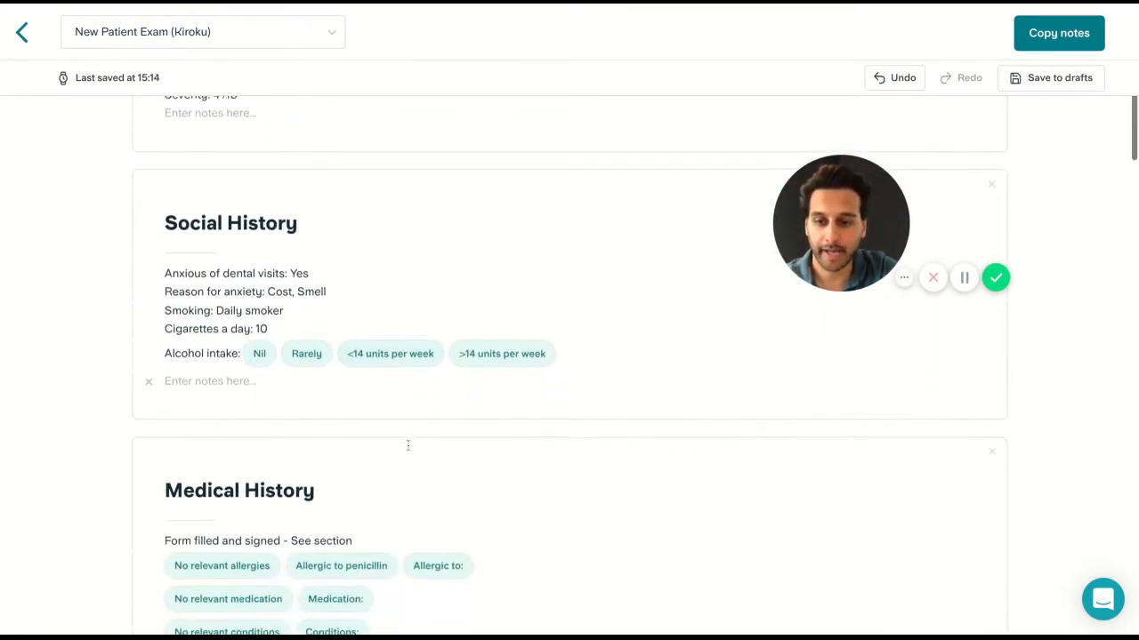
left_click(496, 352)
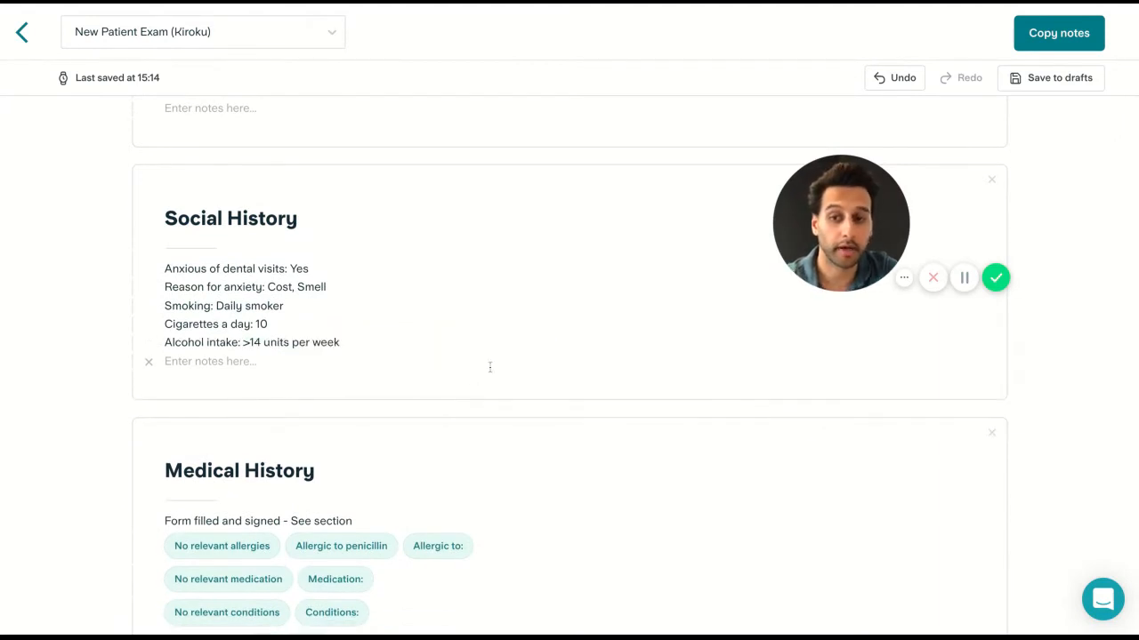
left_click(197, 368)
type("Occupation")
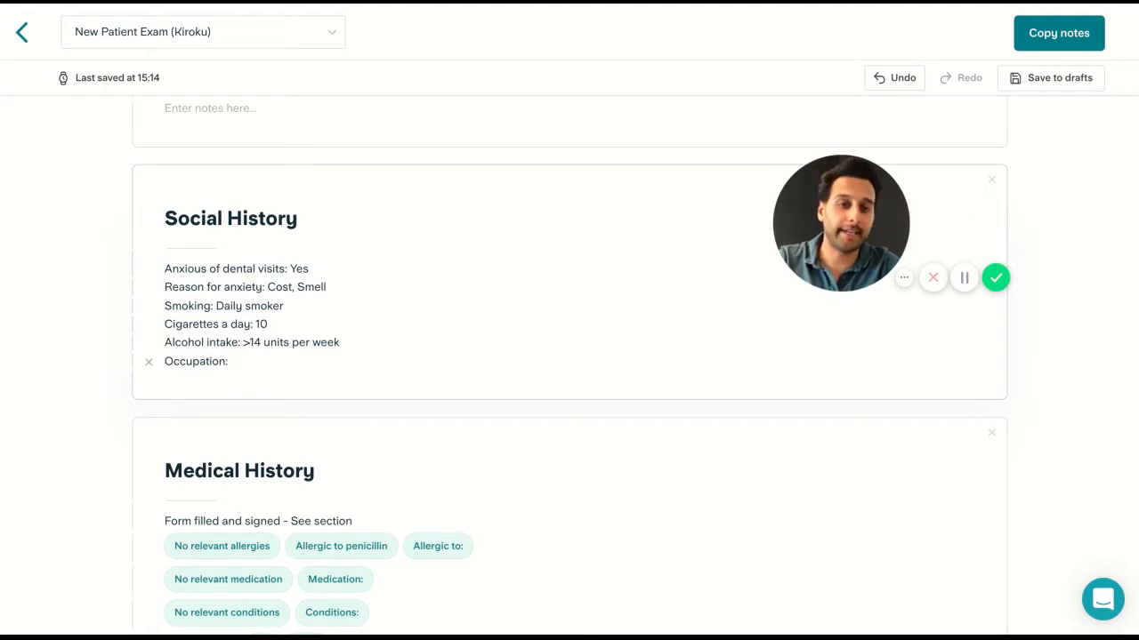
- Complete the Occupation line in Social History with "Student" and add an empty line below it
type(": Studen")
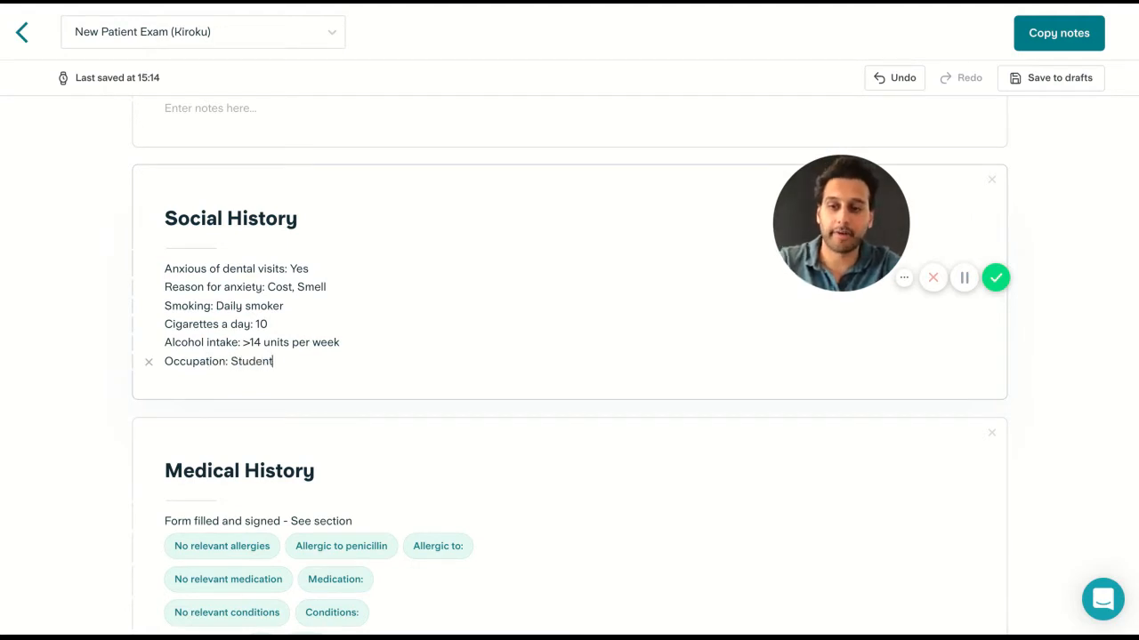
type("t")
key("Return")
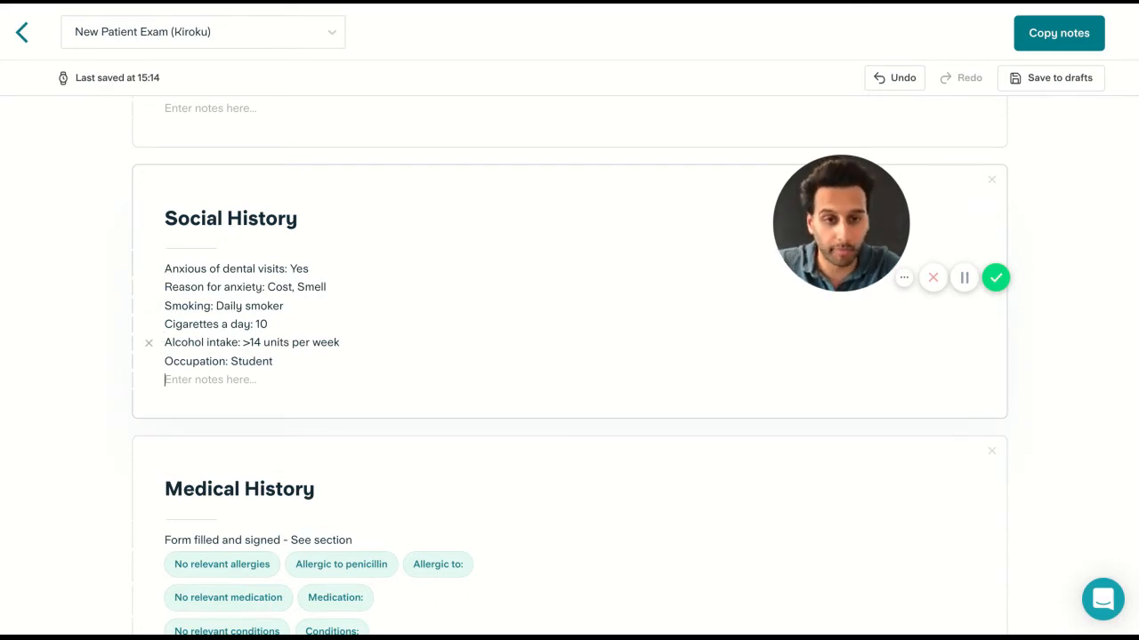
- In Medical History, record no relevant allergies, medication or conditions, and remove the Special needs line
scroll(192, 391, "down", 2)
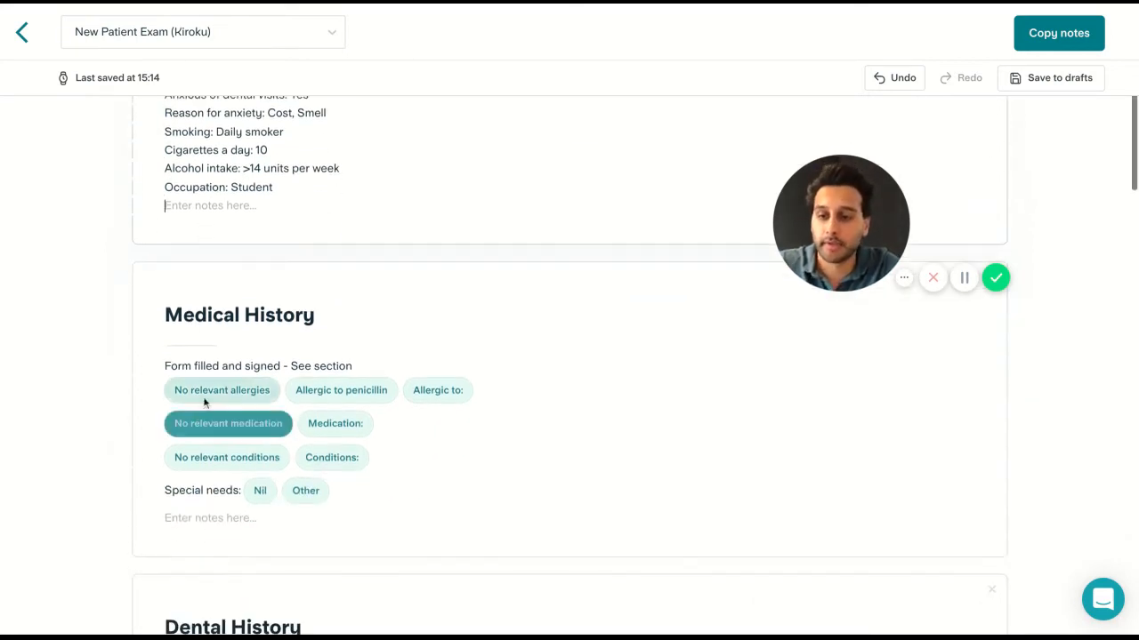
left_click(202, 392)
left_click(219, 439)
left_click(229, 409)
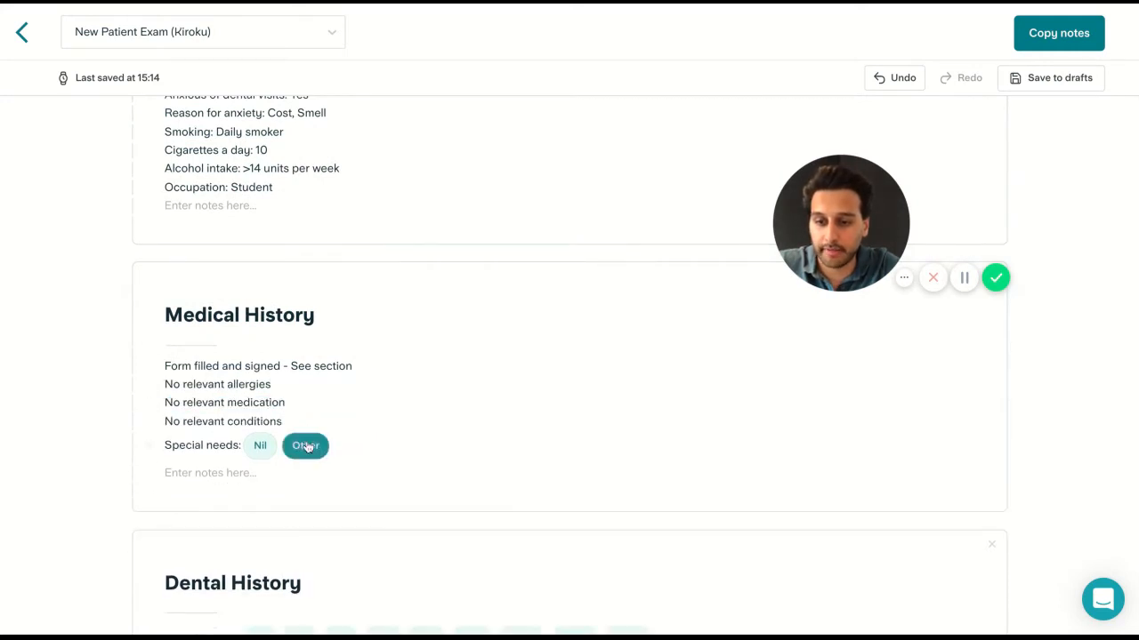
left_click(148, 446)
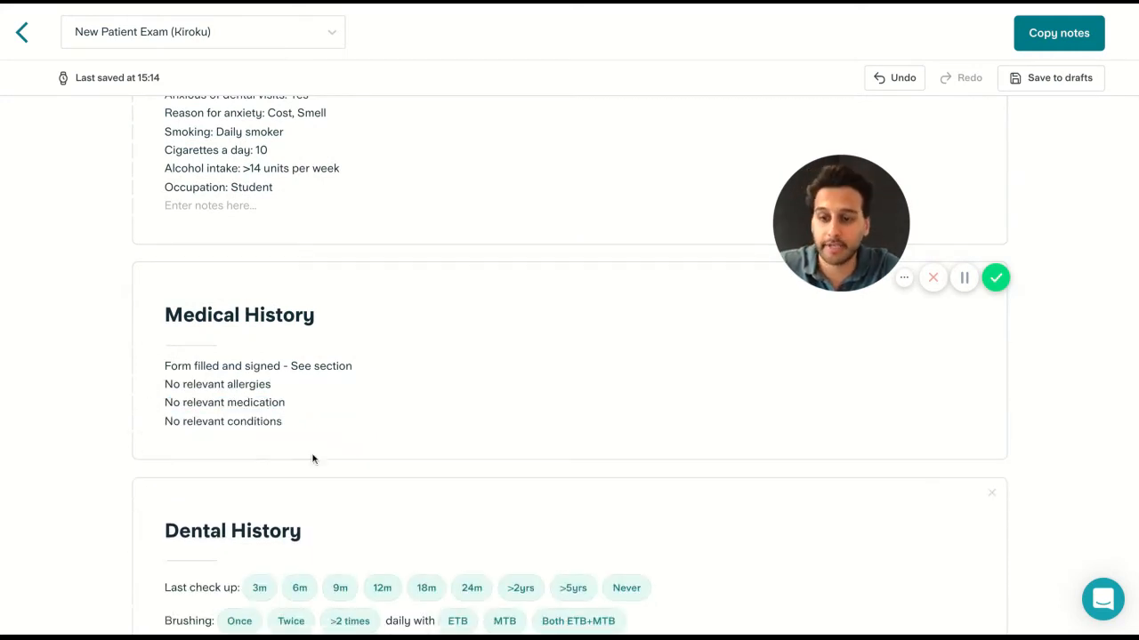
- In Dental History, set the last check up to 12m, brushing to Once daily with MTB, and toothpaste to Using fluoride free toothpaste
scroll(312, 457, "down", 4)
scroll(312, 458, "up", 1)
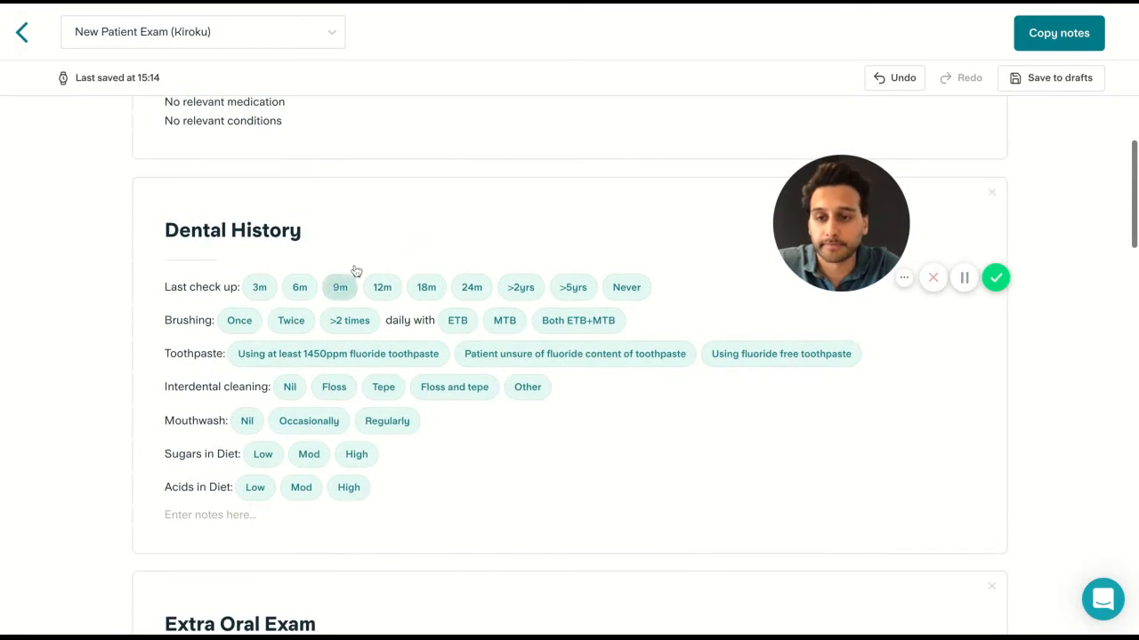
left_click(382, 287)
left_click(237, 307)
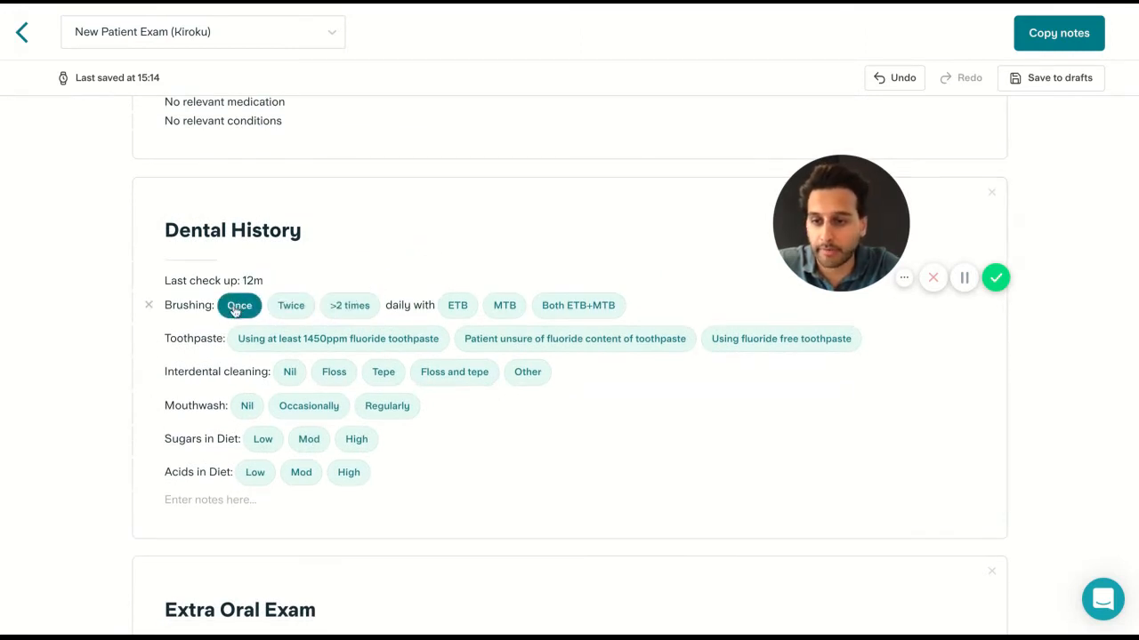
left_click(366, 305)
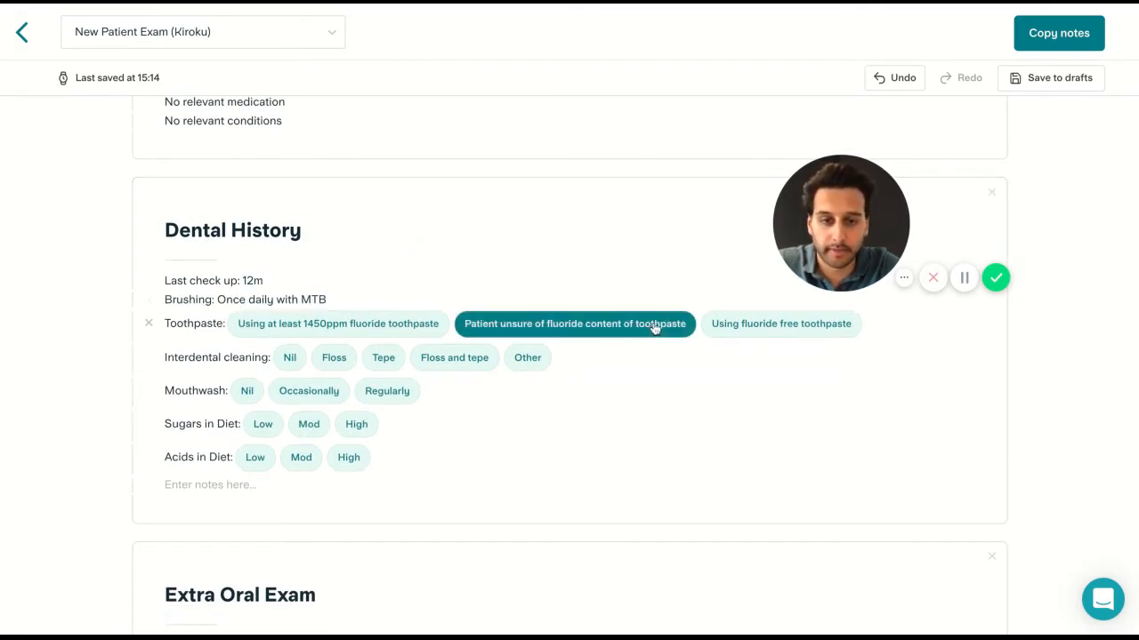
left_click(761, 326)
- In Dental History, set interdental cleaning and mouthwash to Nil, and sugars and acids in diet to High
left_click(290, 346)
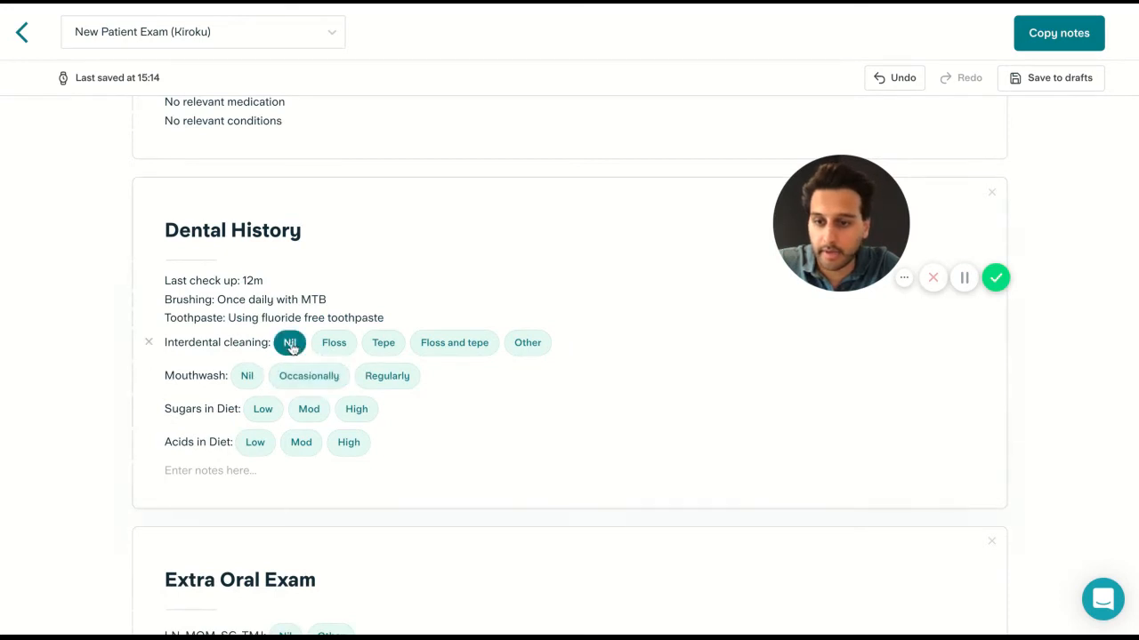
left_click(246, 359)
left_click(356, 380)
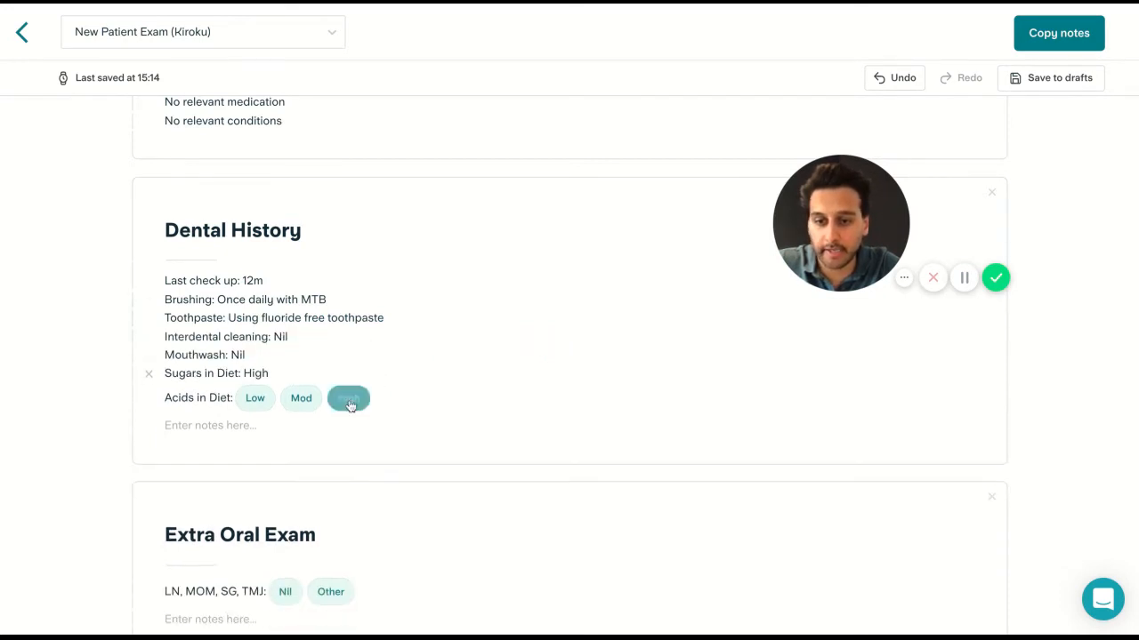
left_click(348, 398)
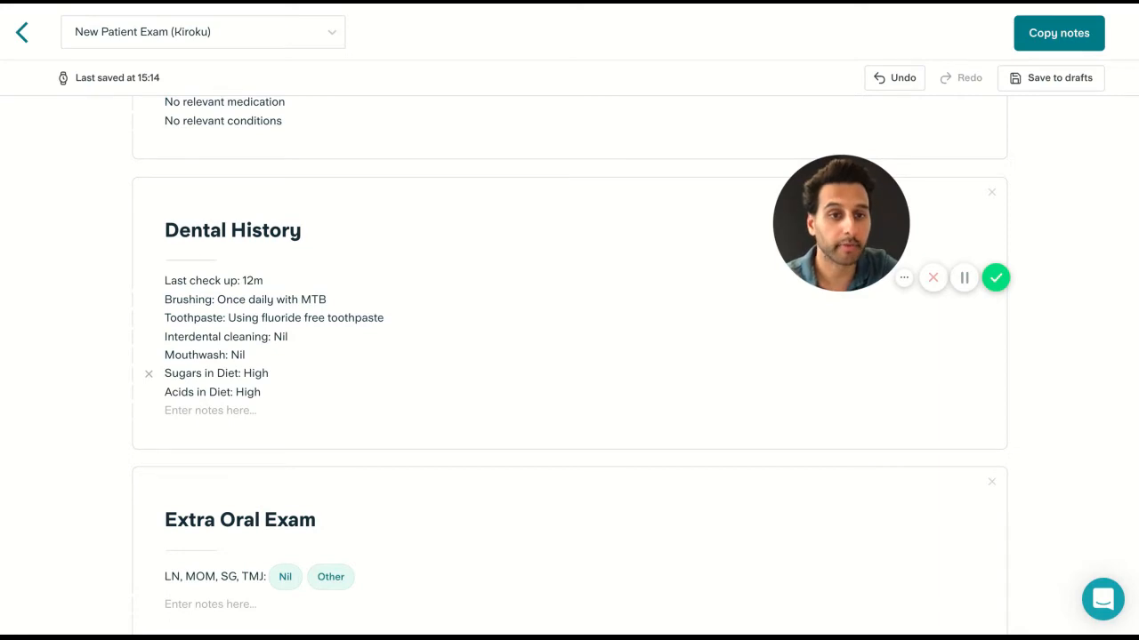
- Check the advice lines in Discussion, and set LN, MOM, SG, TMJ to Nil in Extra Oral Exam
scroll(401, 469, "down", 15)
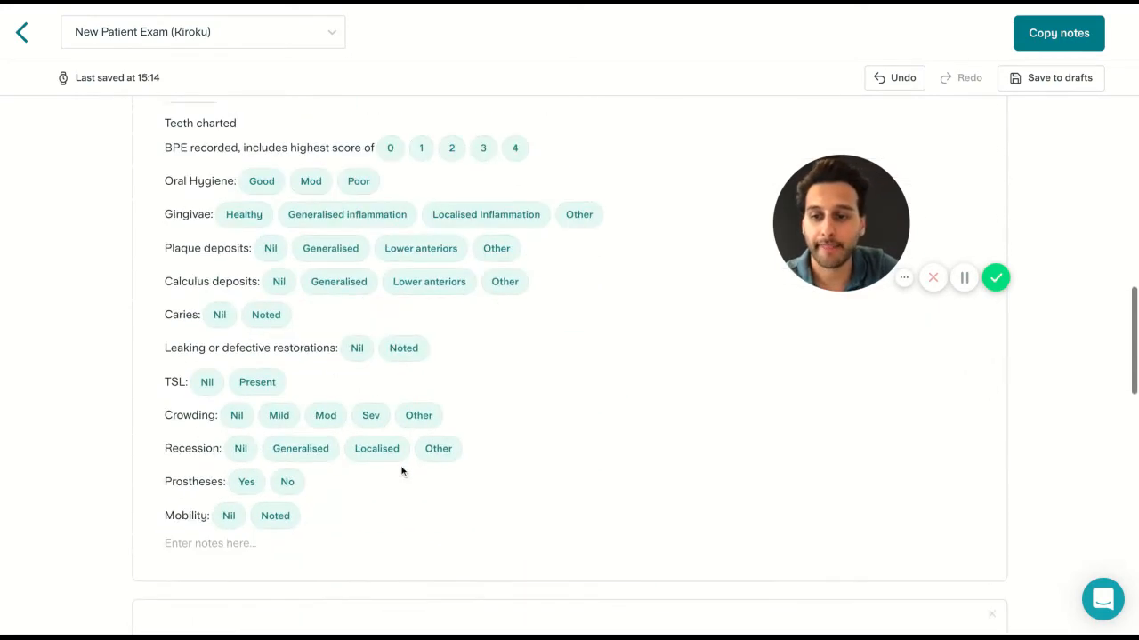
scroll(401, 472, "down", 2)
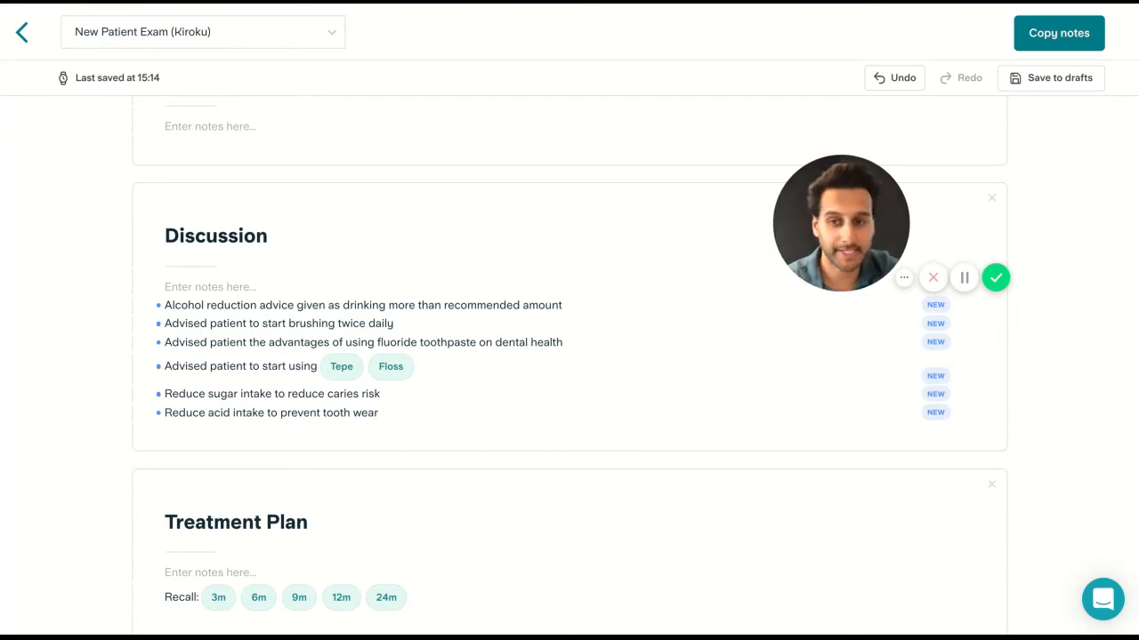
scroll(322, 212, "up", 15)
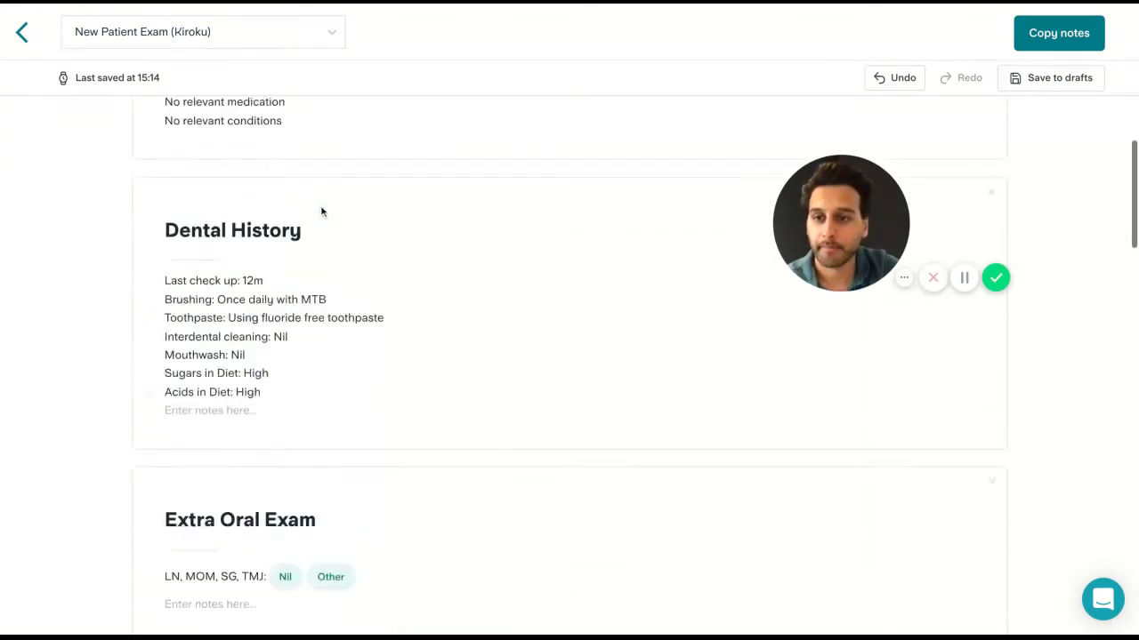
scroll(322, 212, "down", 3)
scroll(331, 500, "up", 1)
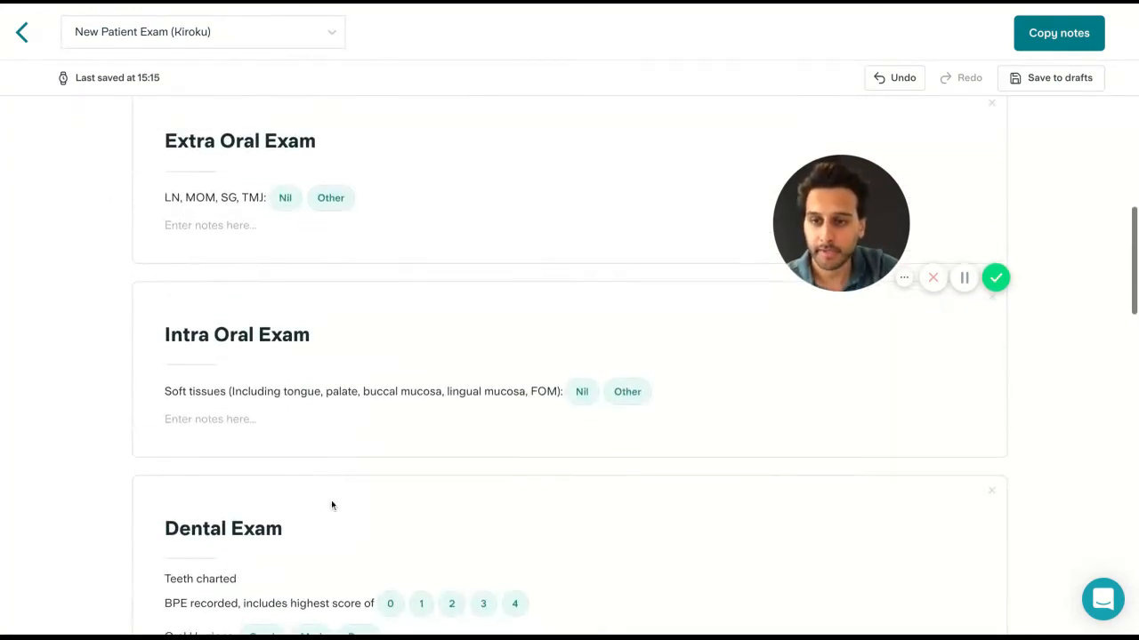
left_click(285, 197)
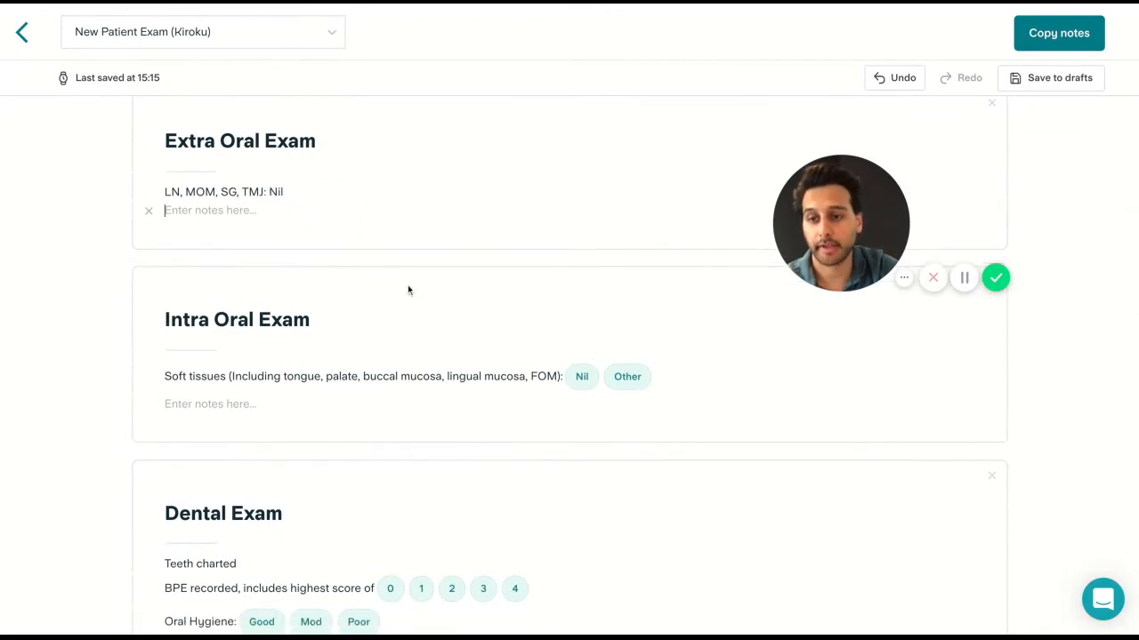
- In Intra Oral Exam, set soft tissues to Other, palate to Localised trauma and all other areas to Nil, and remove the empty notes line
scroll(490, 369, "down", 1)
left_click(627, 319)
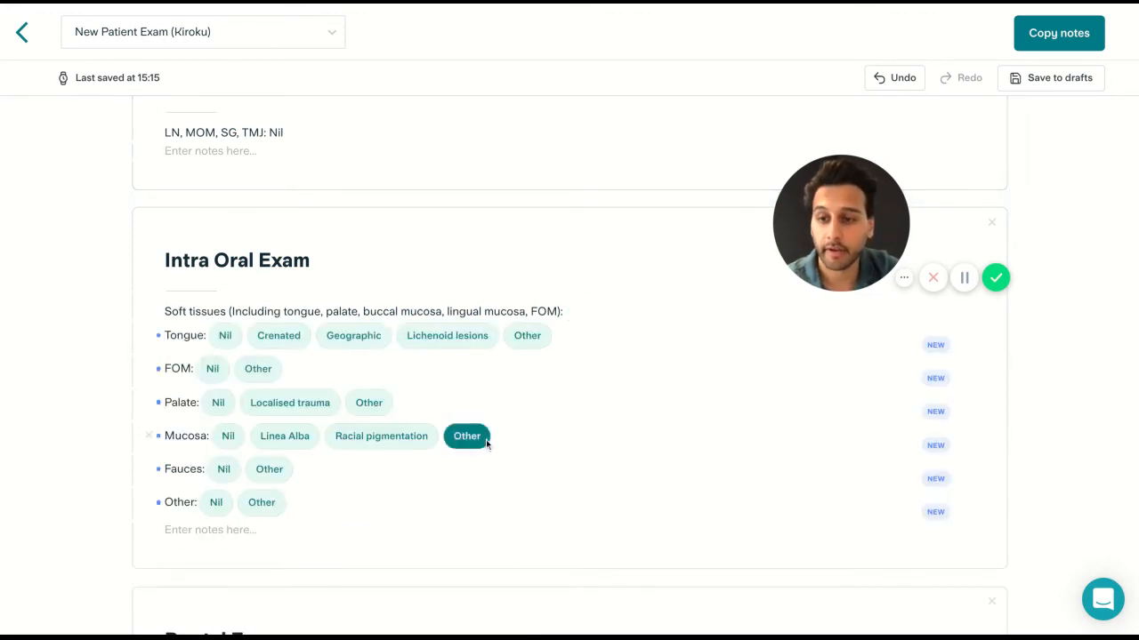
scroll(486, 440, "down", 1)
left_click(292, 359)
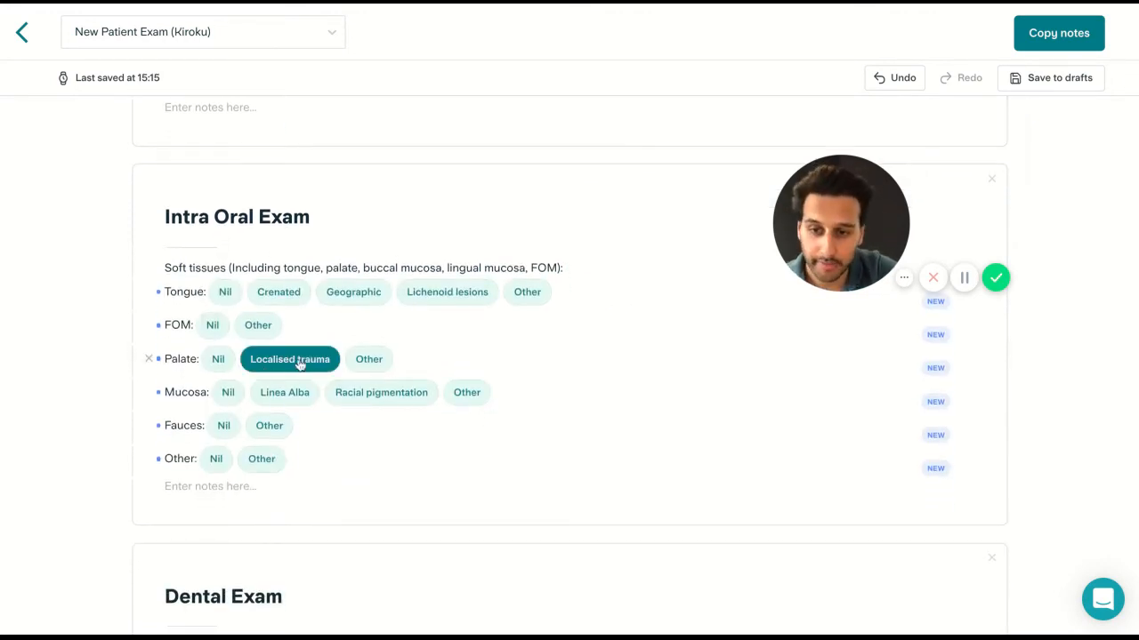
left_click(225, 292)
left_click(214, 310)
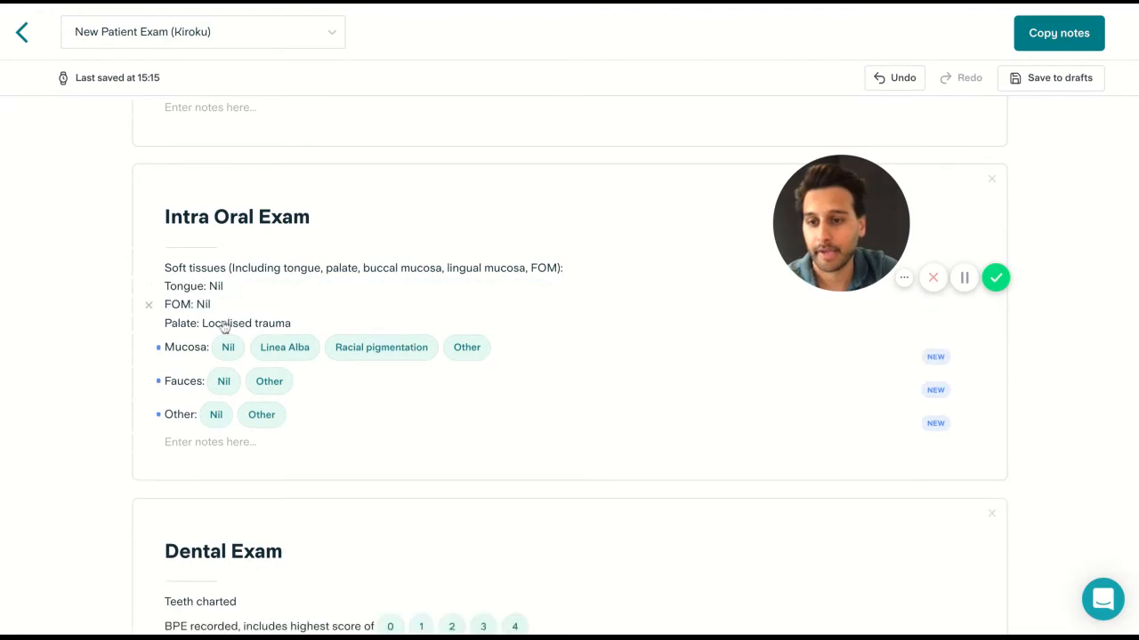
left_click(226, 346)
left_click(224, 366)
left_click(222, 390)
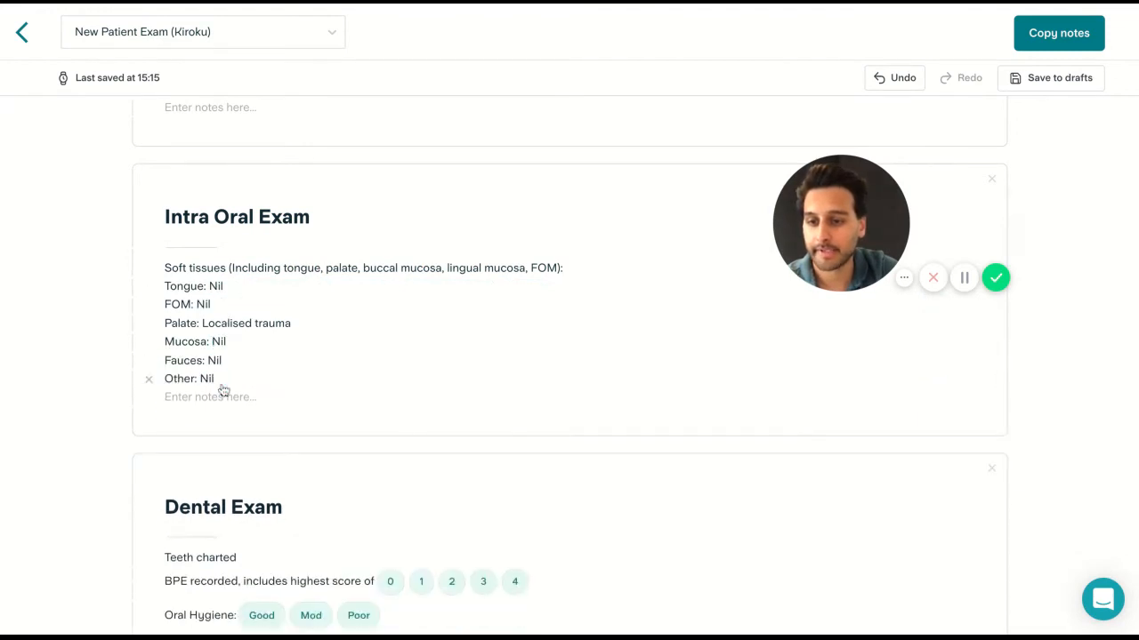
left_click(149, 401)
- In Dental Exam, record highest BPE score 3, Poor oral hygiene, Generalised inflammation of the gingivae, and Generalised plaque and calculus deposits
scroll(278, 477, "down", 5)
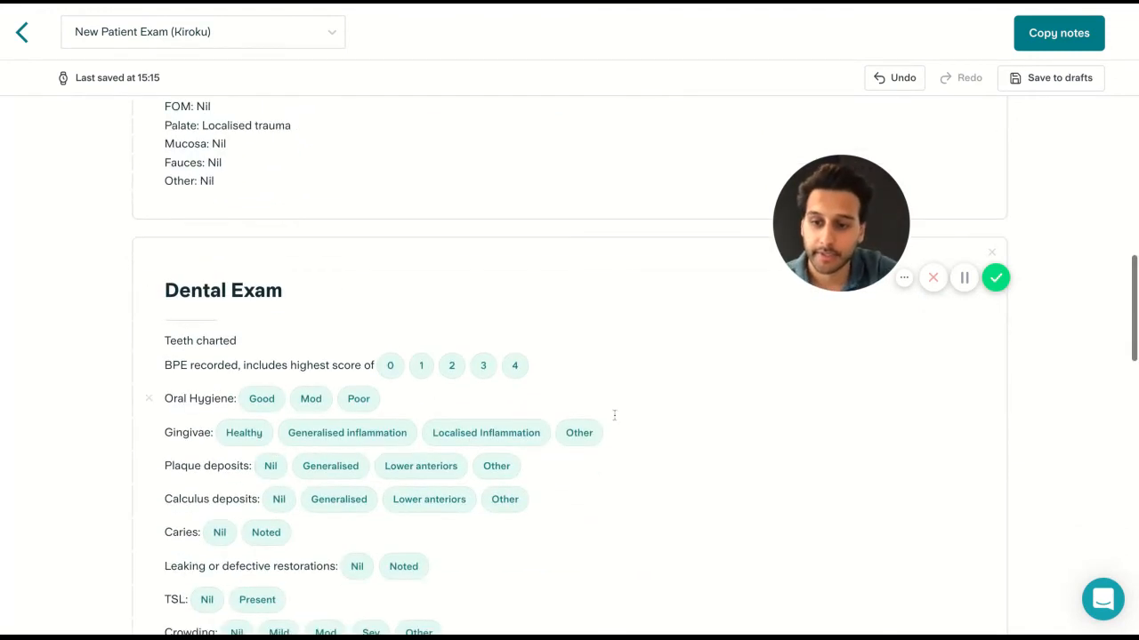
scroll(322, 213, "down", 1)
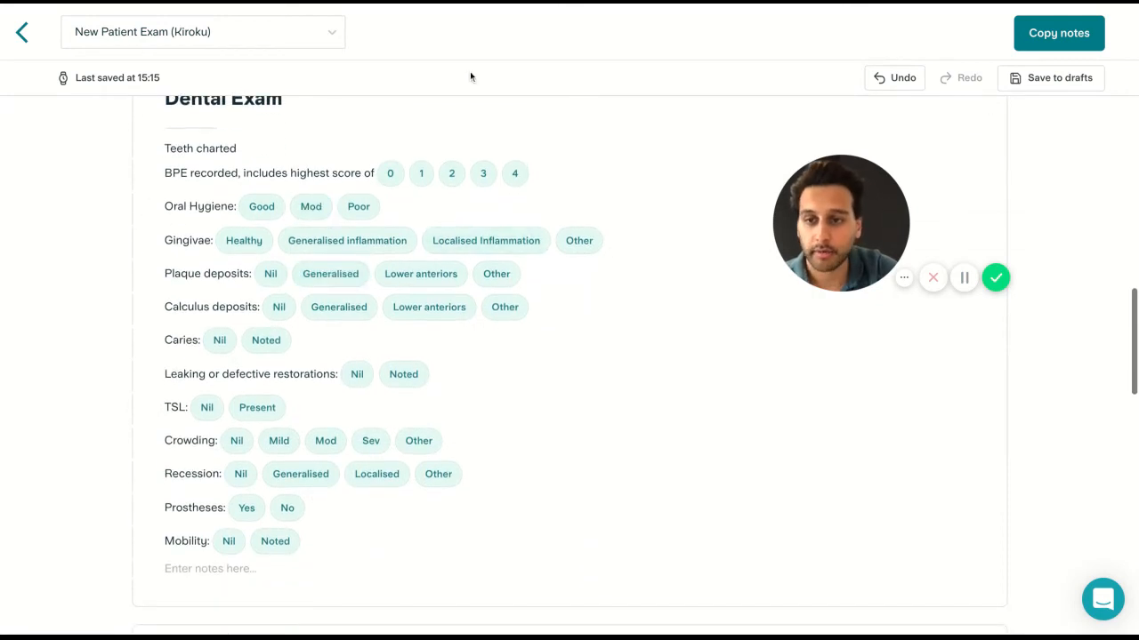
left_click(484, 175)
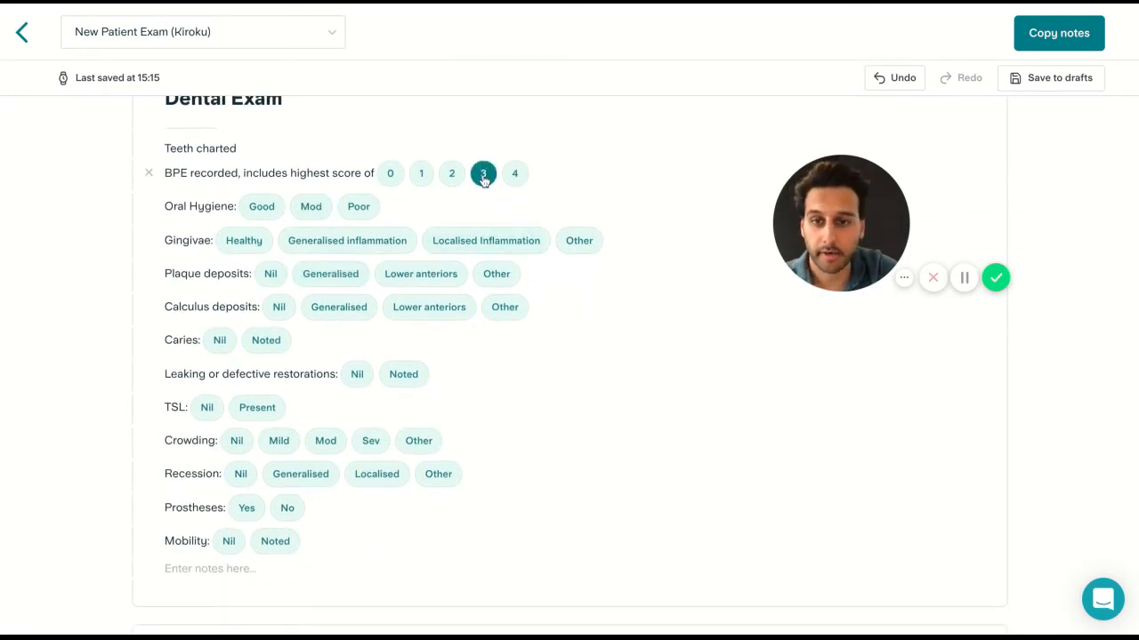
left_click(359, 191)
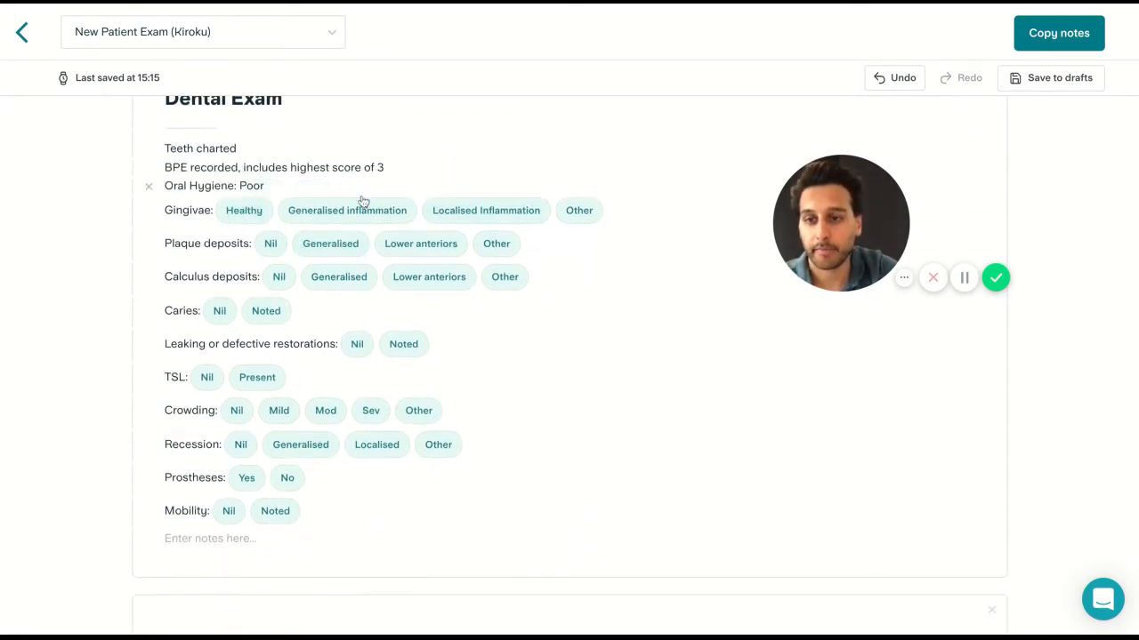
left_click(347, 208)
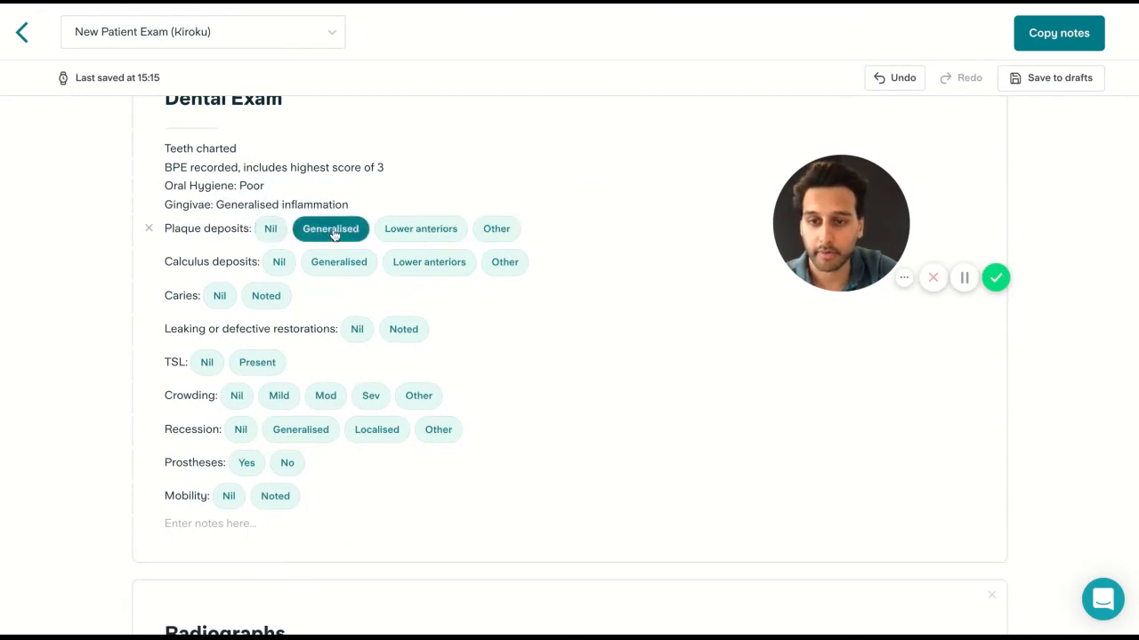
left_click(343, 231)
left_click(341, 247)
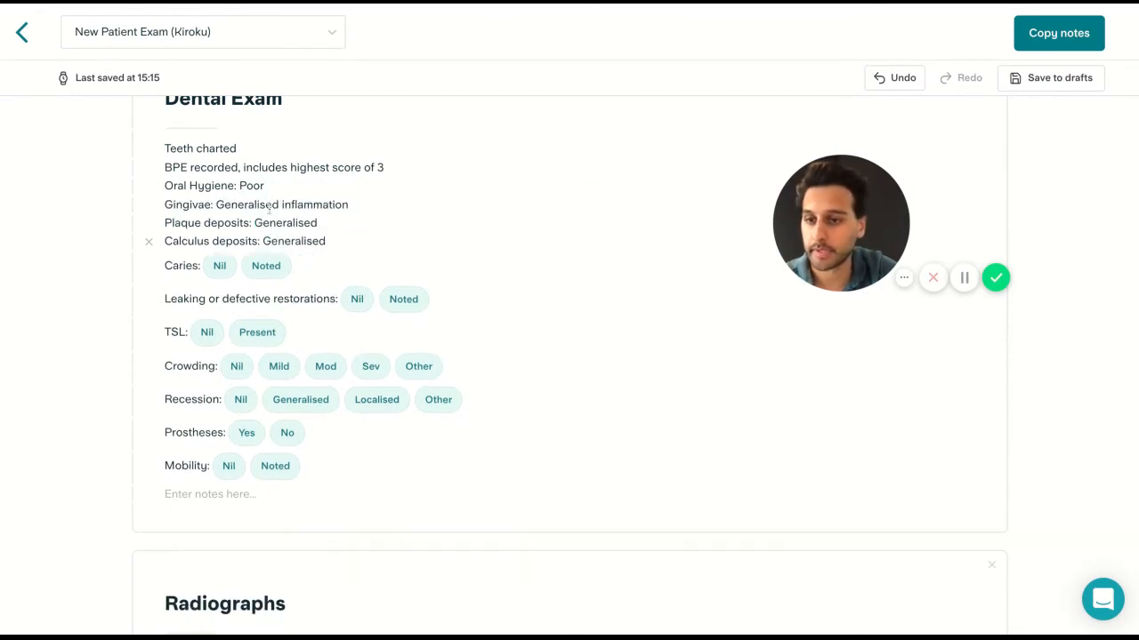
- Record caries as Noted in Dental Exam and add tooth UR4 from the tooth chart
left_click(265, 265)
left_click(247, 292)
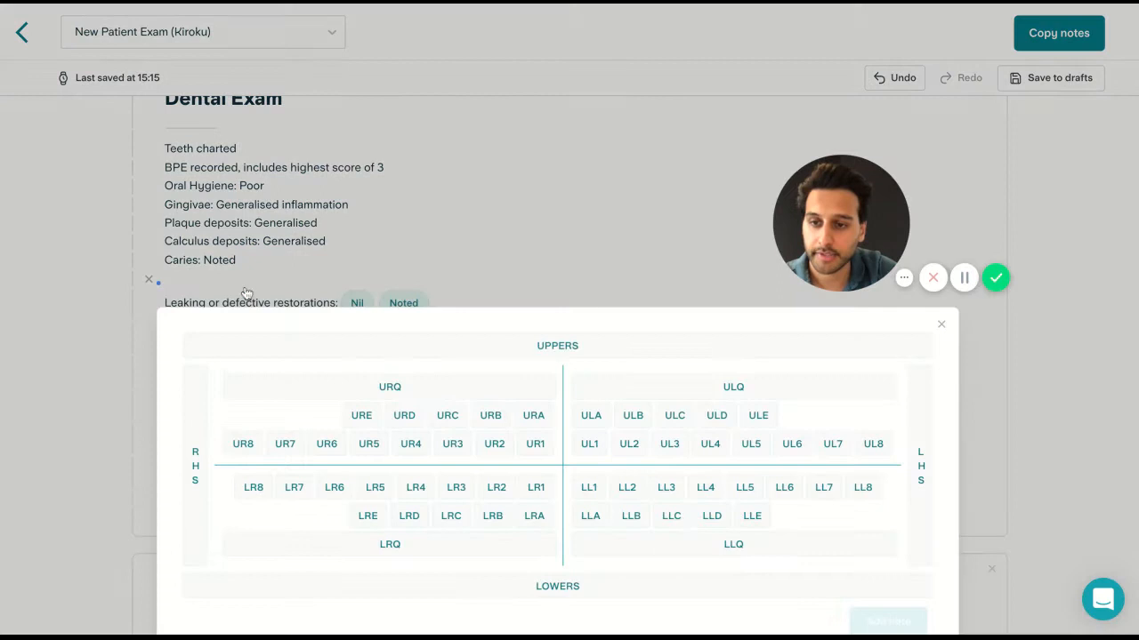
left_click(409, 445)
scroll(407, 448, "down", 2)
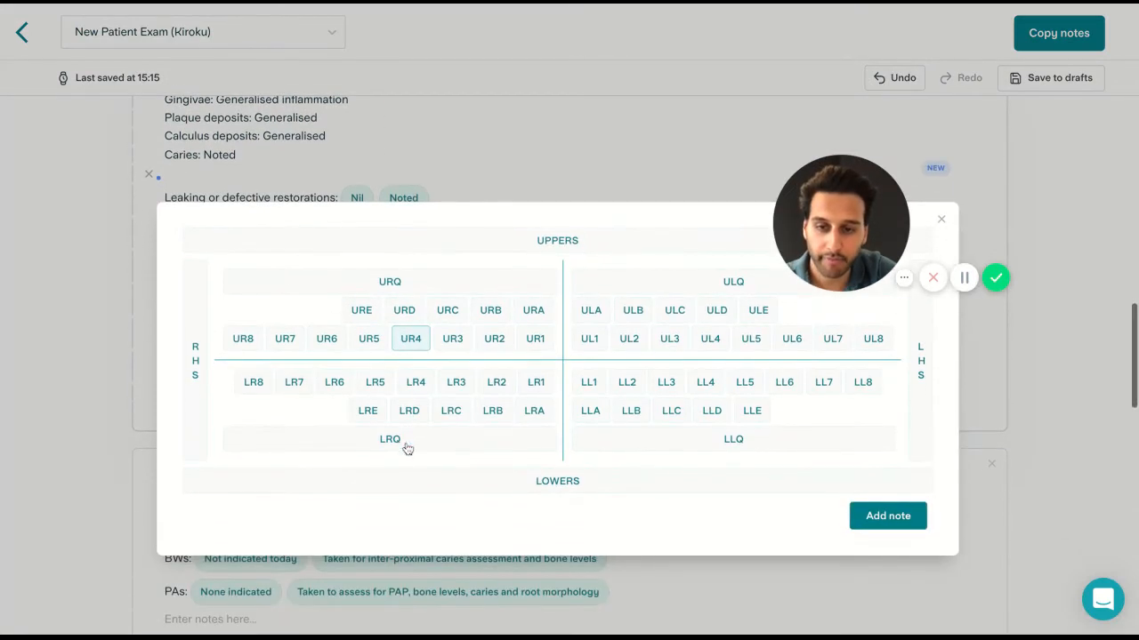
left_click(925, 527)
- In Dental Exam, set leaking or defective restorations, TSL, crowding, recession and mobility to Nil, and prostheses to No
left_click(356, 221)
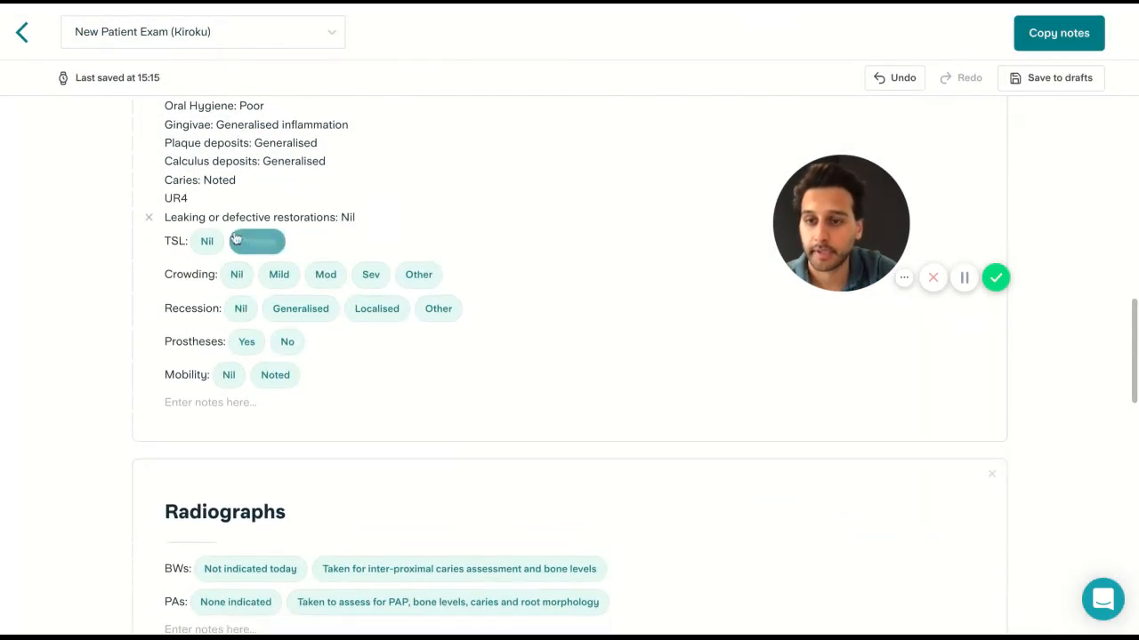
left_click(236, 260)
left_click(240, 276)
left_click(287, 296)
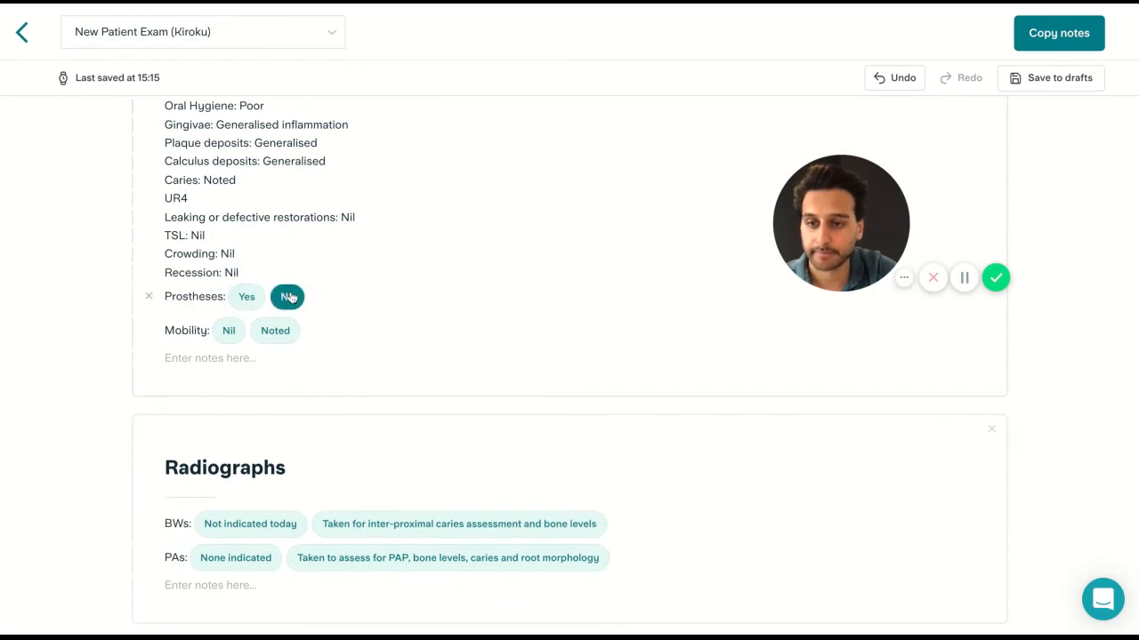
left_click(229, 315)
- Remove the Crowding and Recession lines from the Dental Exam section
scroll(213, 321, "up", 2)
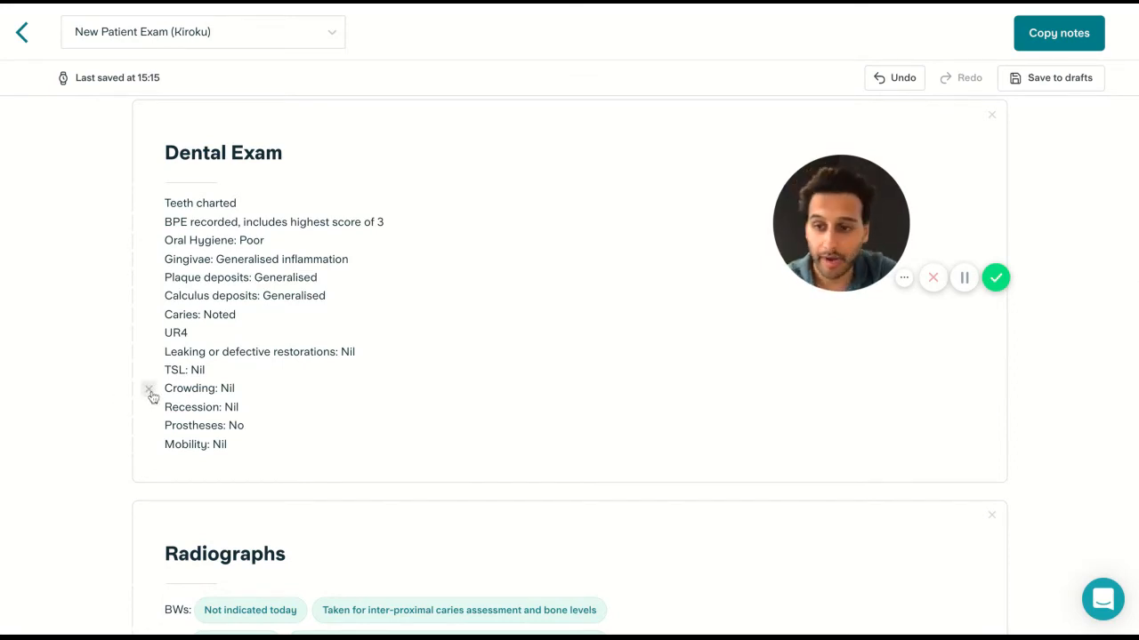
left_click(149, 389)
left_click(150, 390)
- In Radiographs, record BWs as taken for inter-proximal caries assessment and bone levels, with RHS and LHS grades of 1
scroll(149, 390, "down", 2)
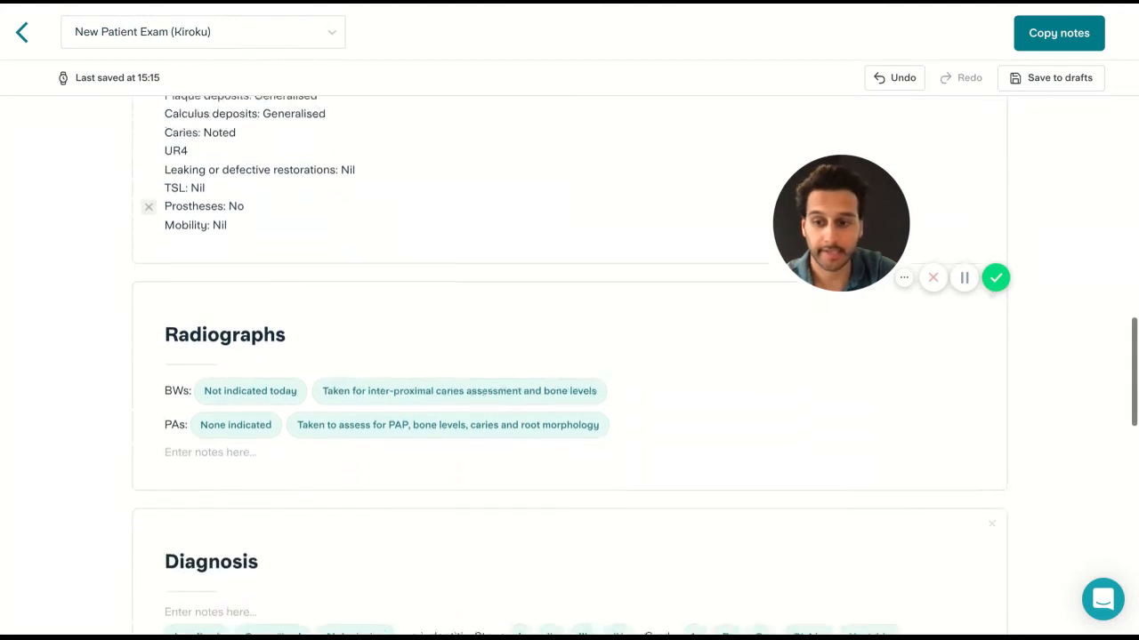
left_click(376, 386)
scroll(376, 386, "down", 2)
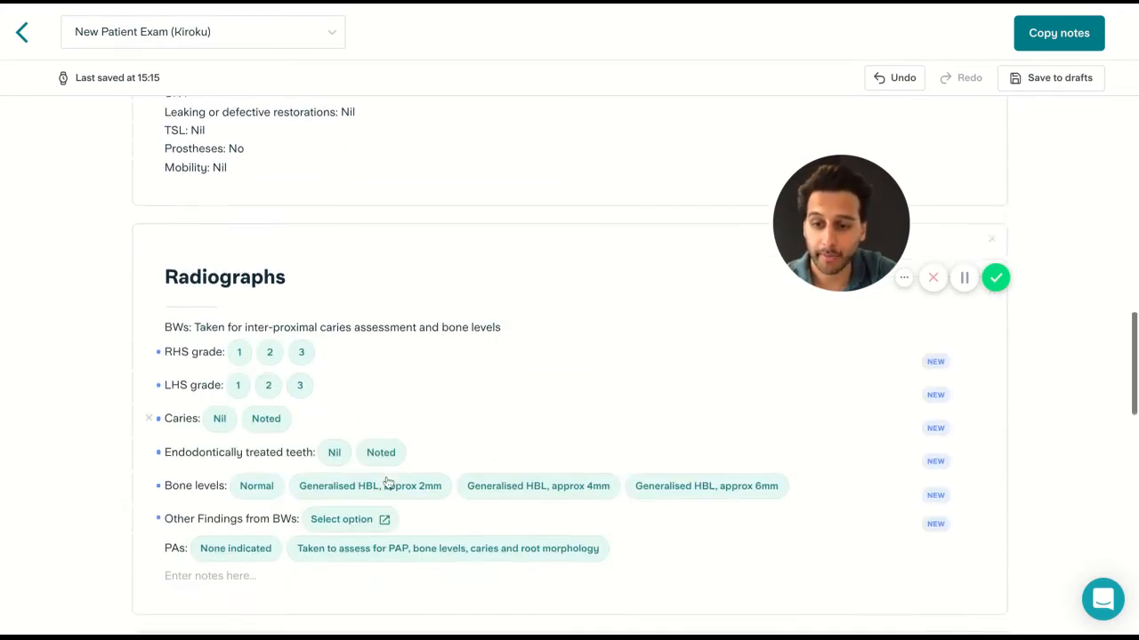
left_click(239, 246)
left_click(239, 271)
- In the BW findings, set caries and endodontically treated teeth to Nil and bone levels to Normal
left_click(221, 283)
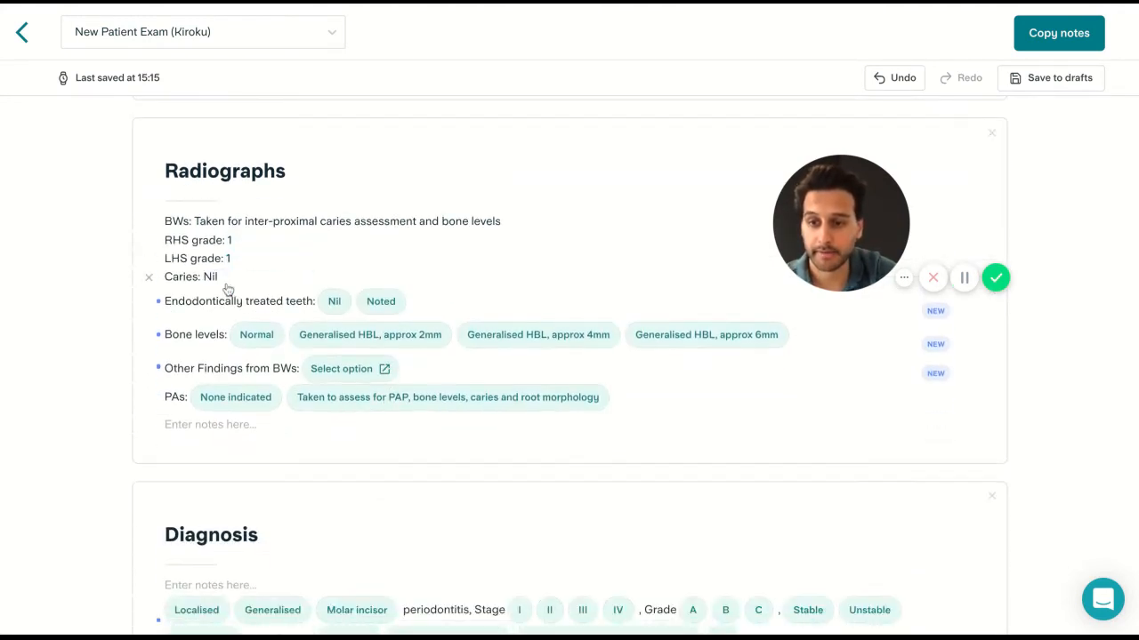
left_click(334, 300)
left_click(253, 324)
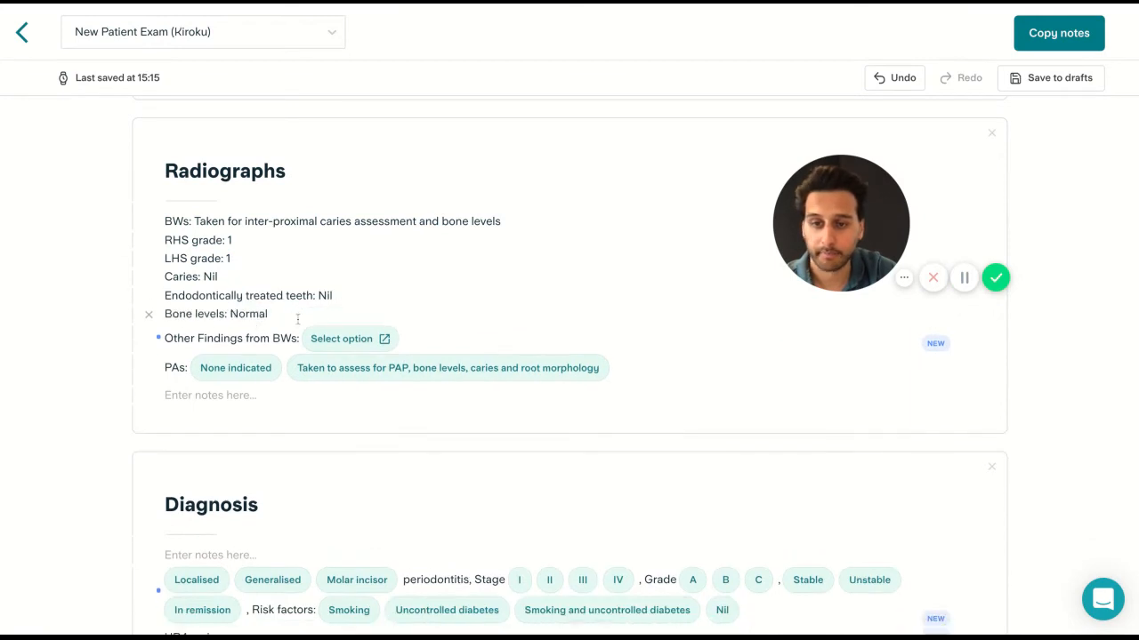
- In Radiographs, set other BW findings to IP calculus, change caries to UR4, and mark PAs as None indicated
left_click(338, 342)
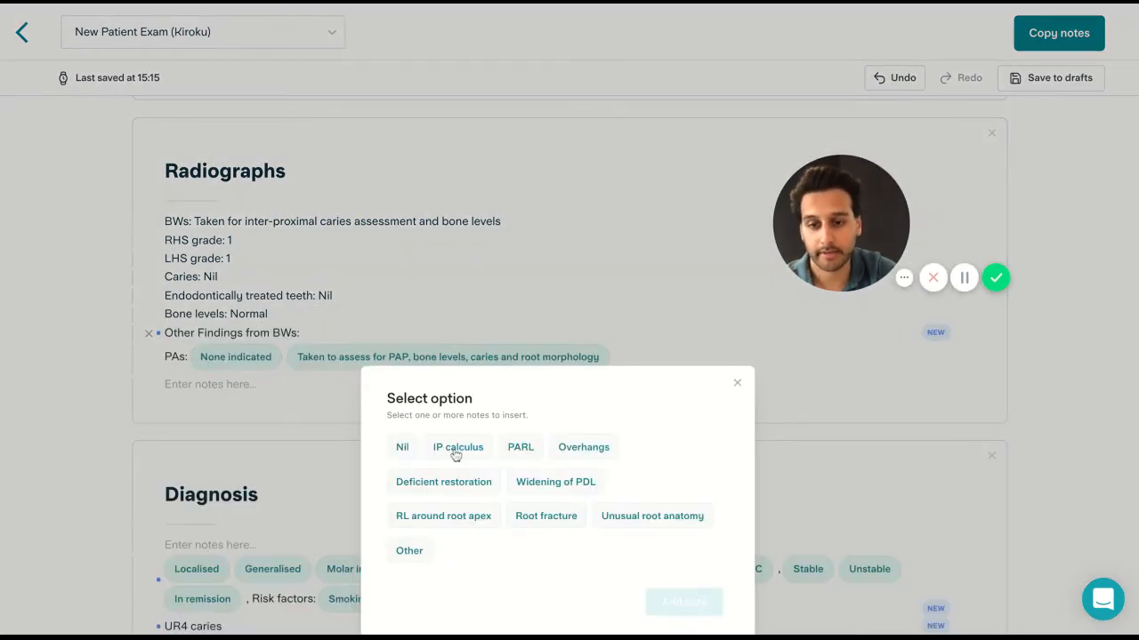
left_click(455, 451)
left_click(656, 604)
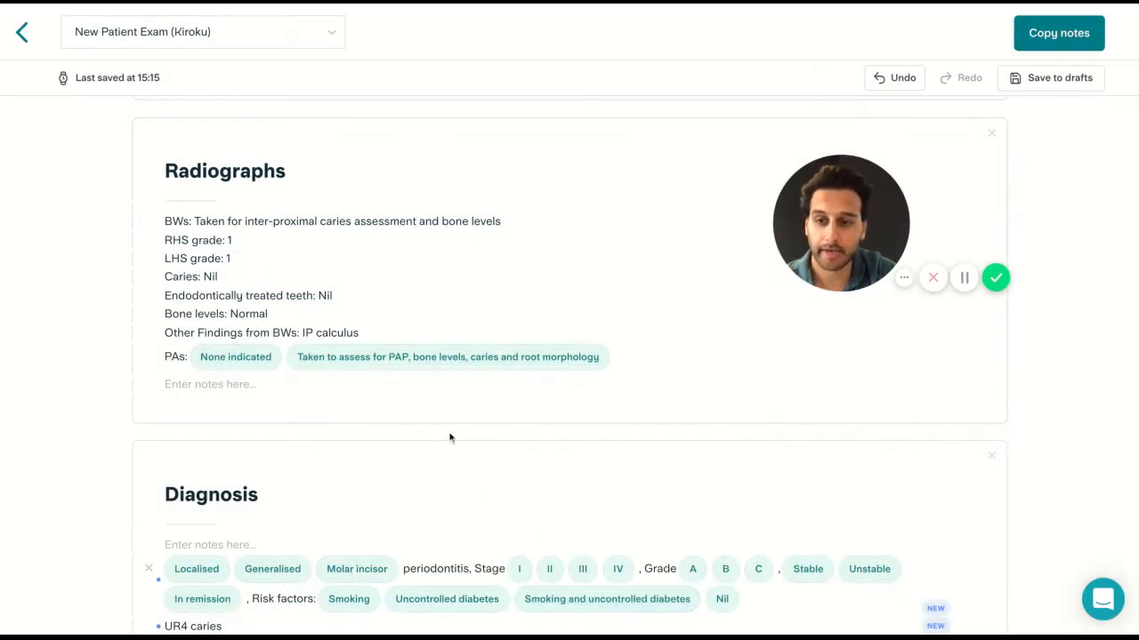
left_click(263, 281)
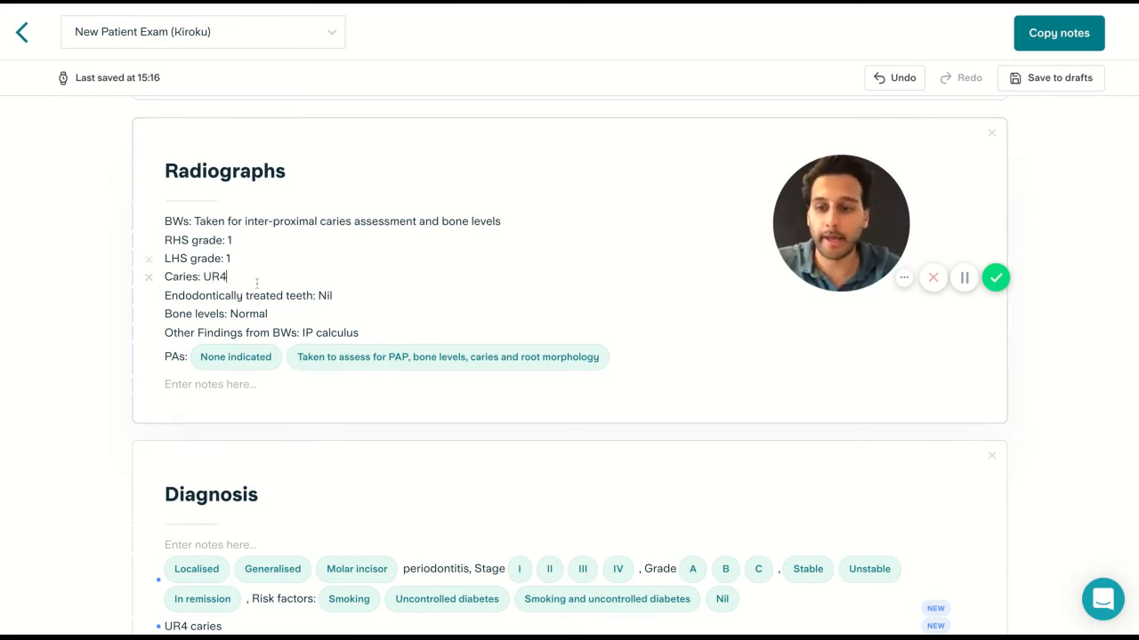
left_click(224, 361)
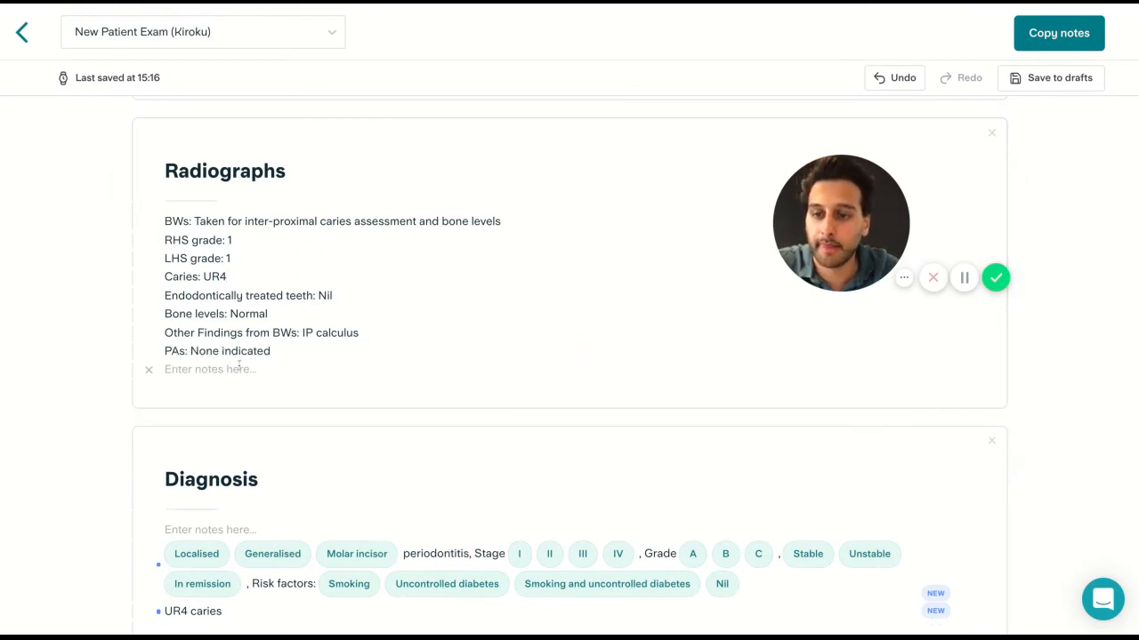
- In Diagnosis, record Generalised periodontitis, Stage II, Grade B, Stable, with Smoking as the risk factor
scroll(328, 438, "down", 1)
scroll(328, 439, "down", 1)
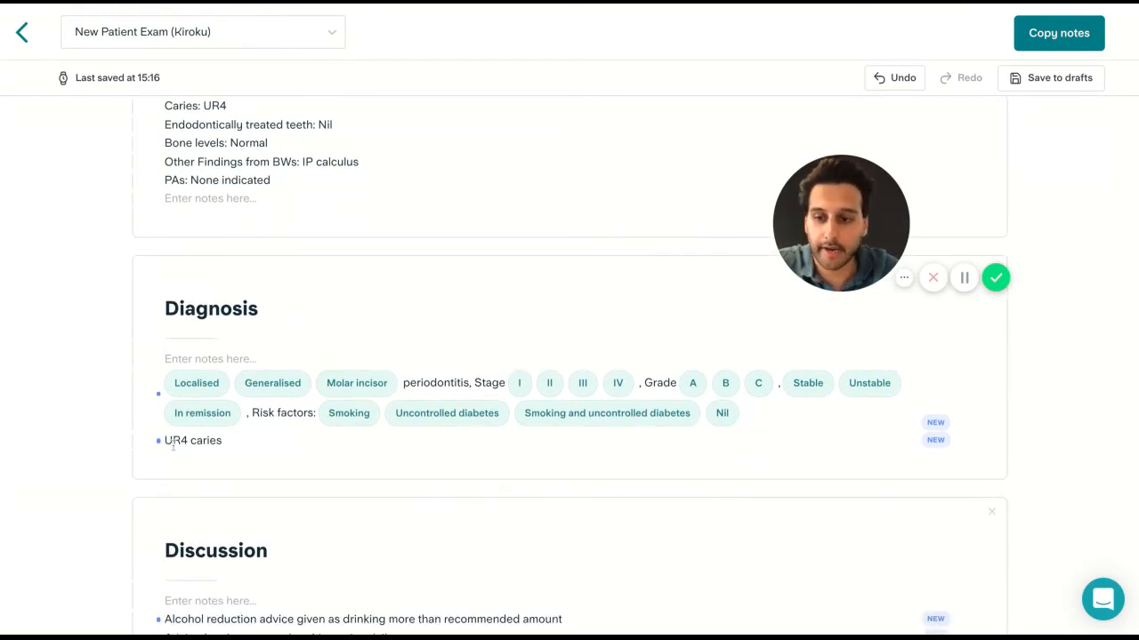
left_click_drag(168, 441, 215, 441)
scroll(364, 466, "down", 1)
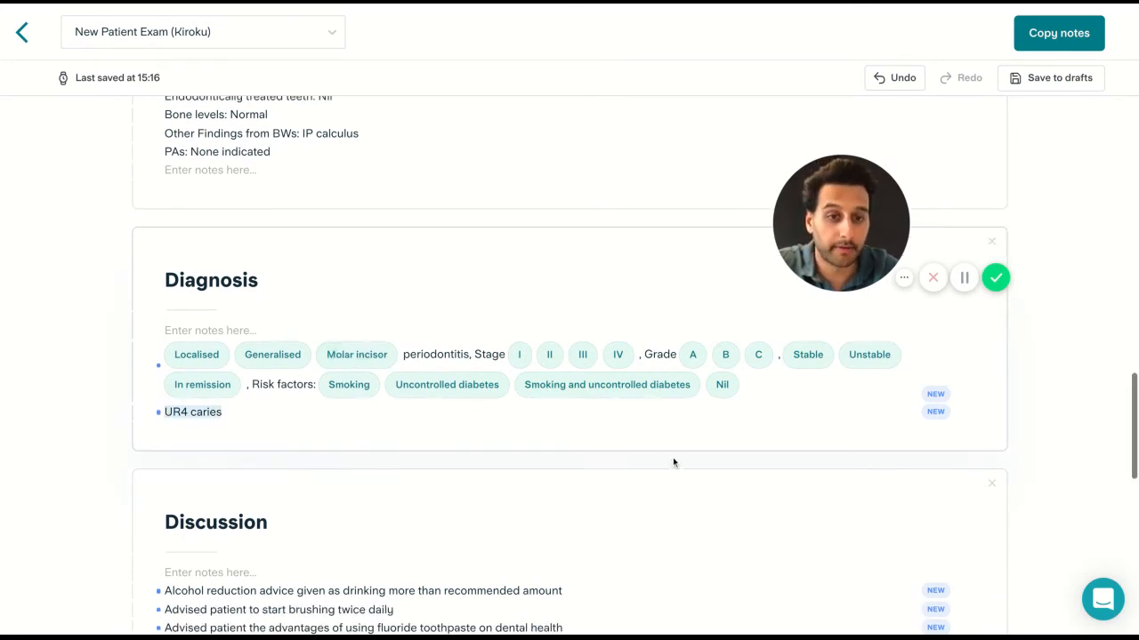
left_click(273, 354)
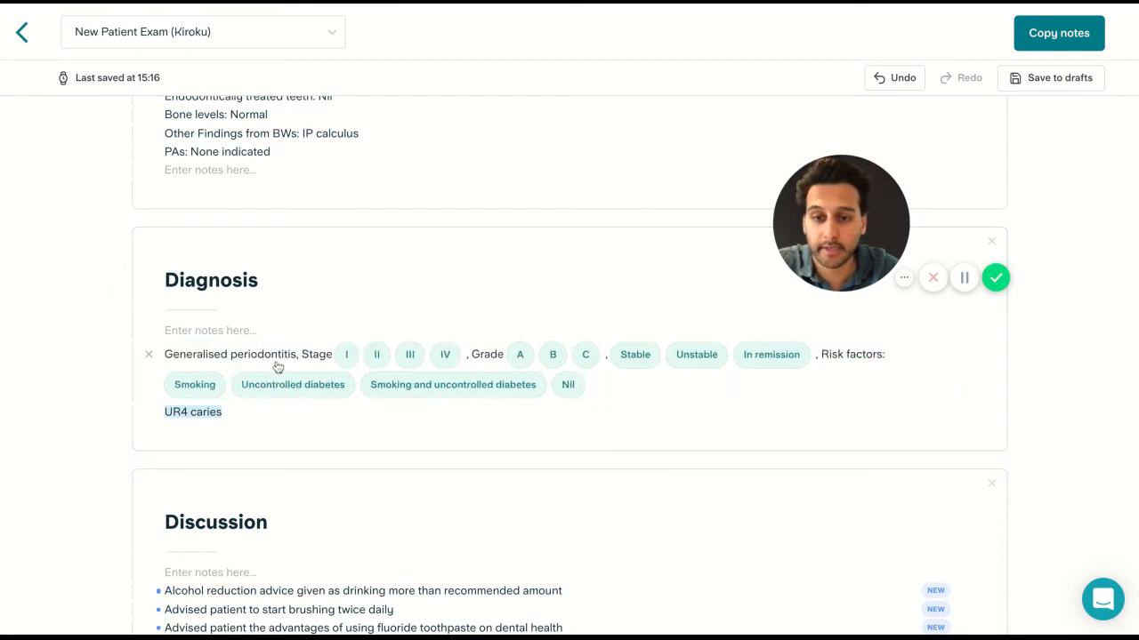
left_click(378, 357)
left_click(428, 356)
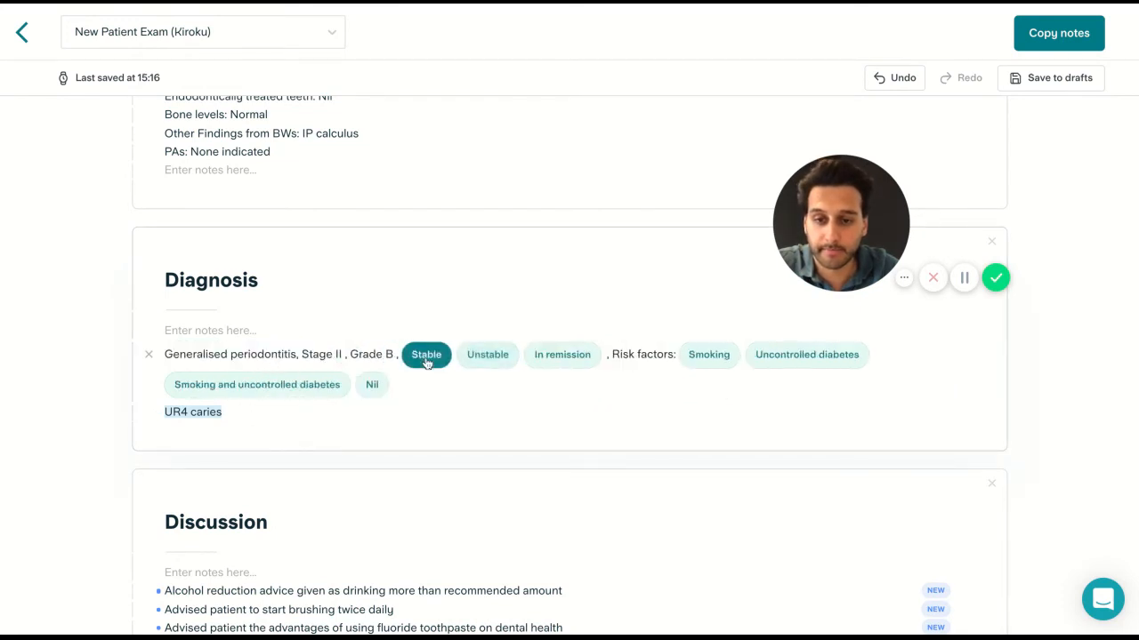
left_click(471, 357)
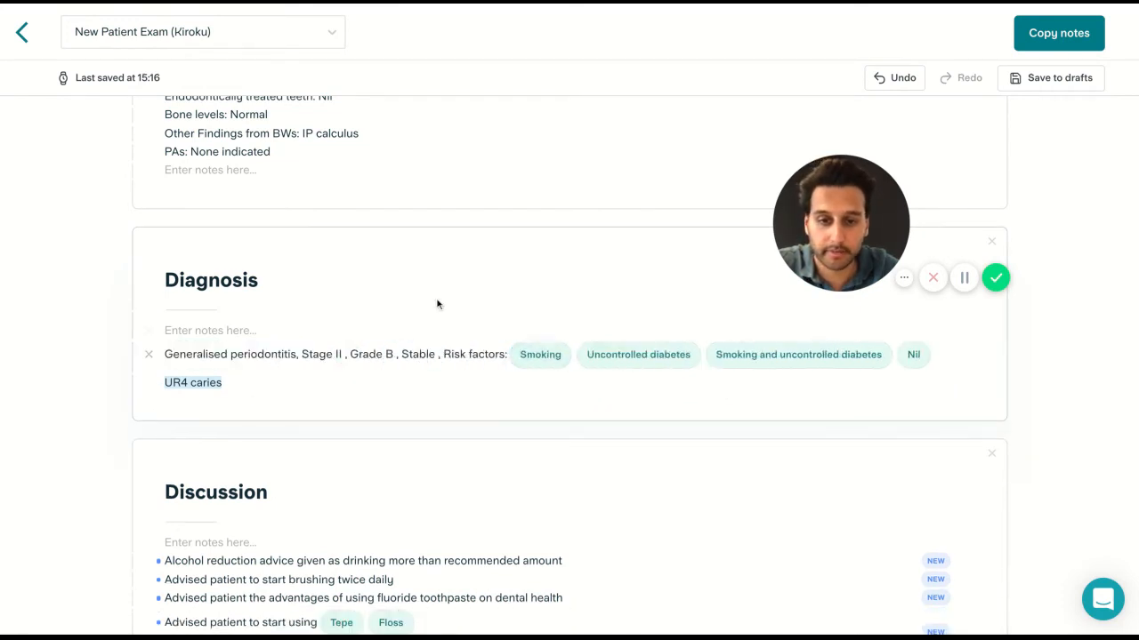
left_click(542, 356)
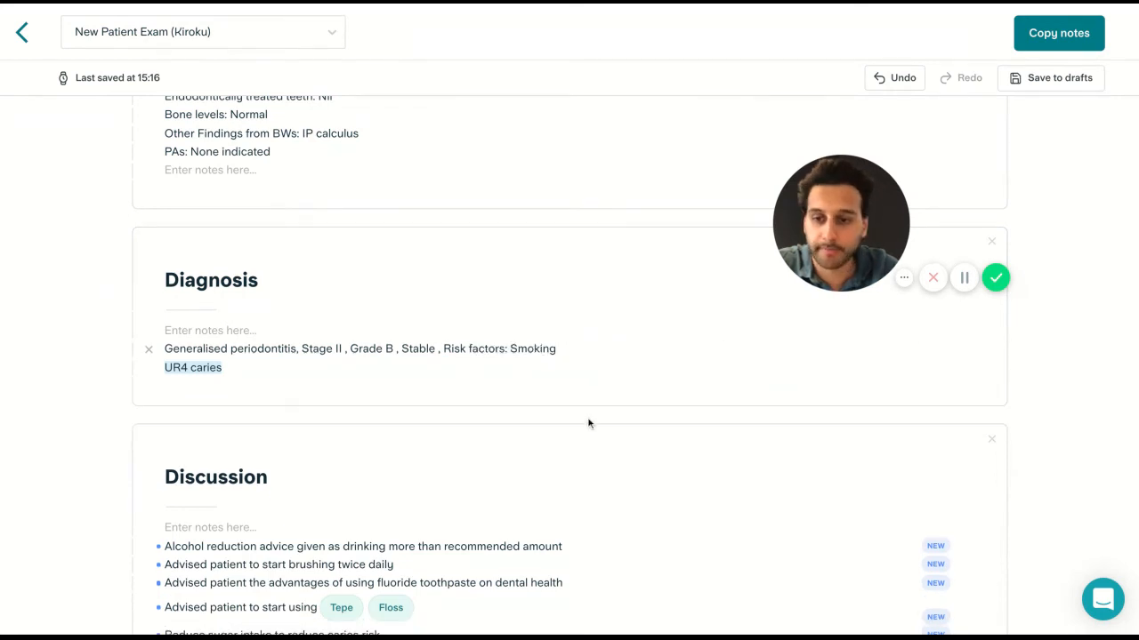
scroll(589, 424, "down", 1)
left_click(513, 361)
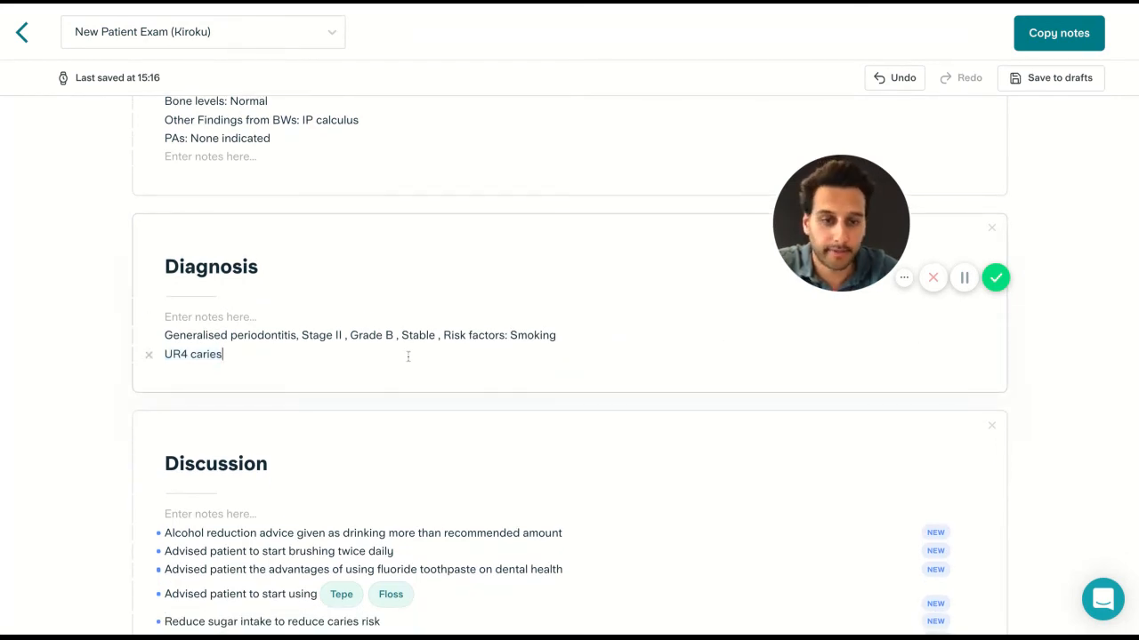
- In Discussion, choose Tepe as the interdental cleaning aid the patient was advised to start using
scroll(388, 391, "down", 2)
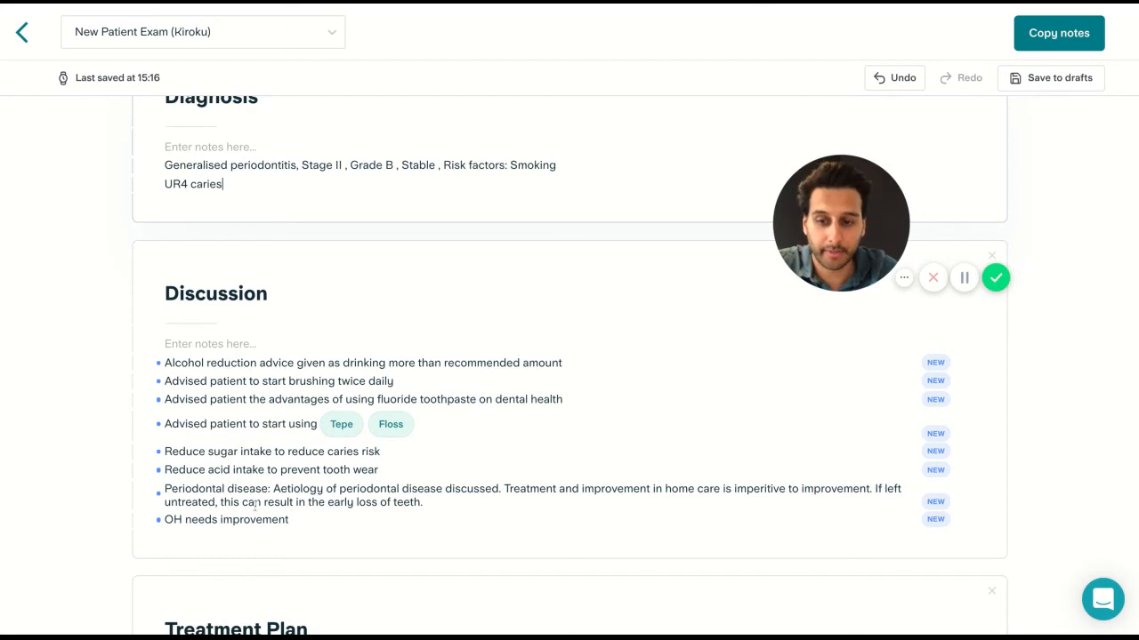
left_click(341, 424)
scroll(400, 451, "down", 1)
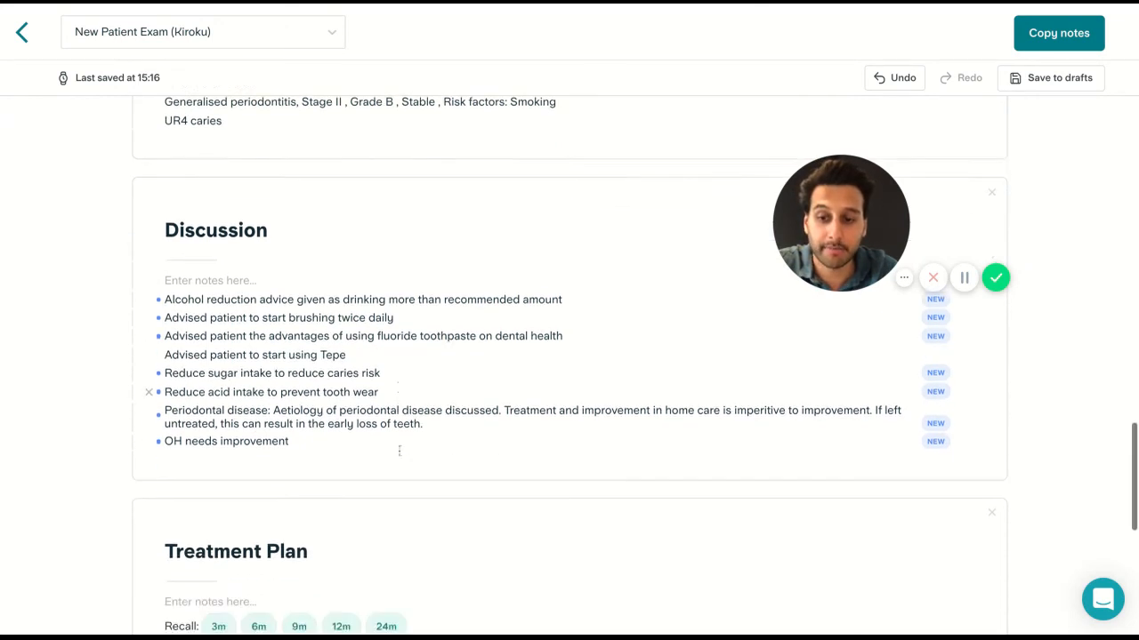
- Enter "Filling UR4 - Composite" with a 6m recall in Treatment Plan, and note "Filling" under Next Visit
scroll(400, 451, "down", 3)
left_click(235, 386)
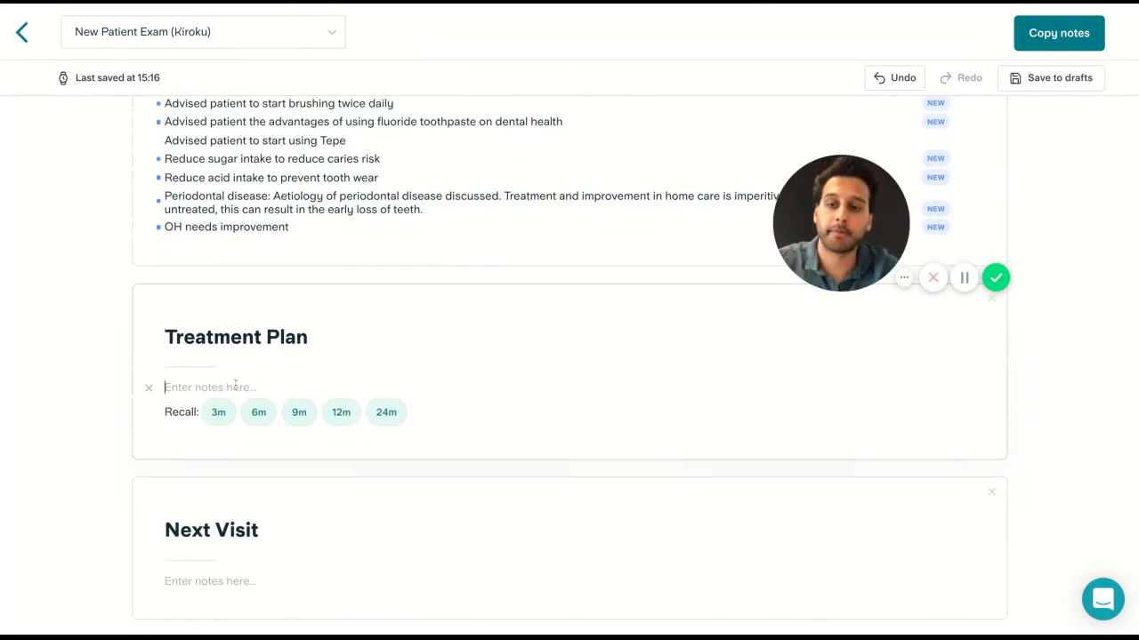
type("Filling U")
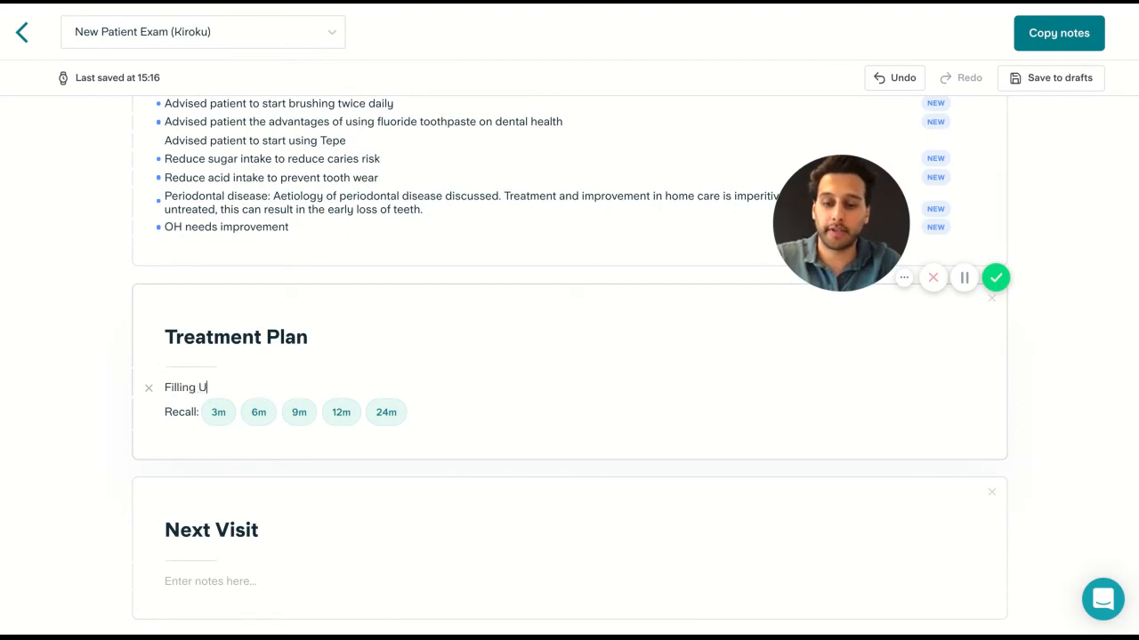
type("R4 - Composite")
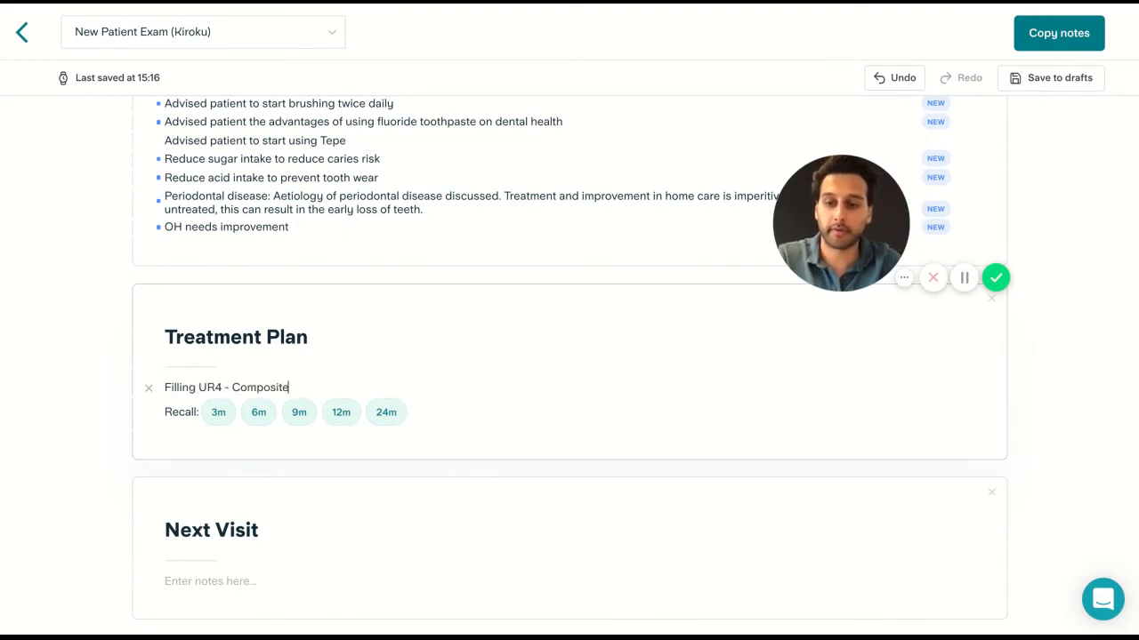
left_click(258, 412)
scroll(409, 455, "down", 2)
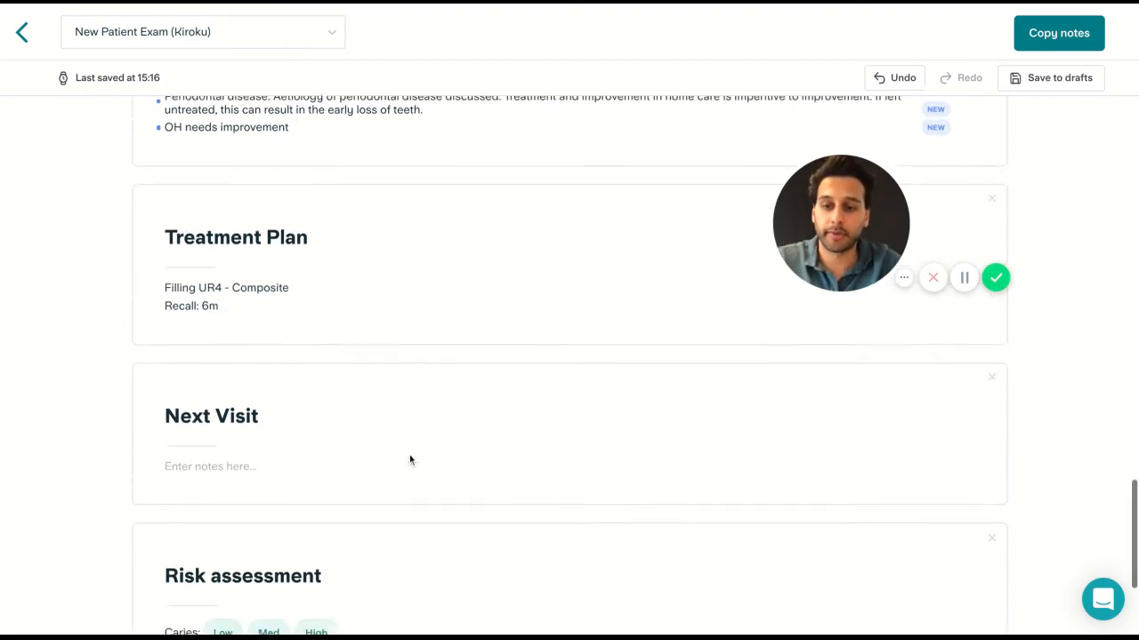
type("Fl")
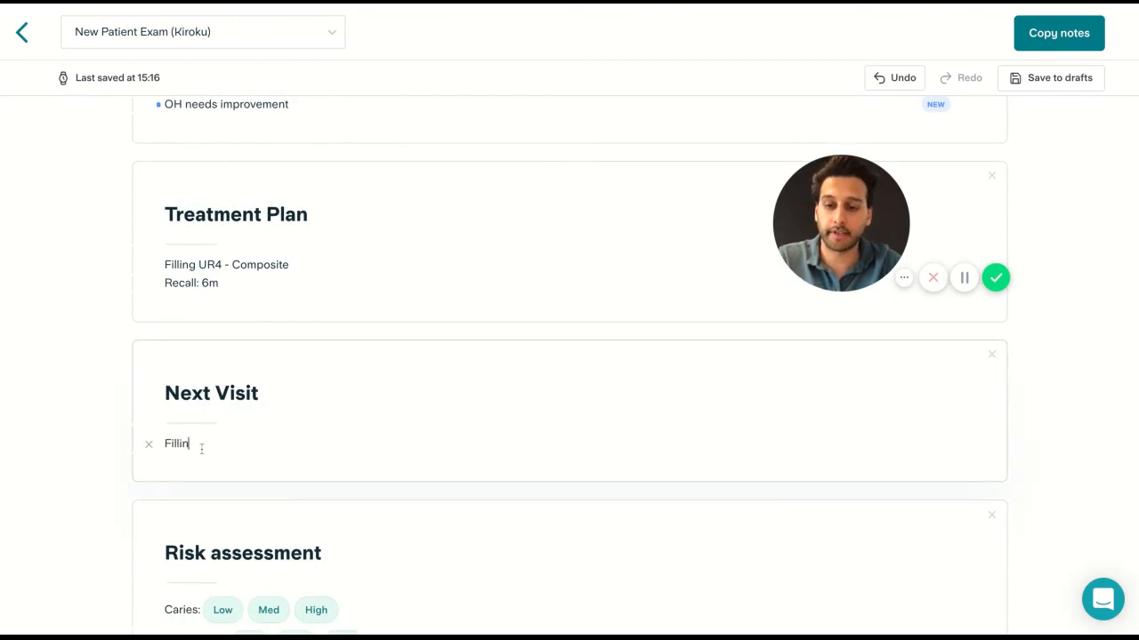
- In Risk assessment, set caries and periodontal risk to High, and wear and oral cancer risk to Low
scroll(400, 533, "down", 2)
left_click(315, 459)
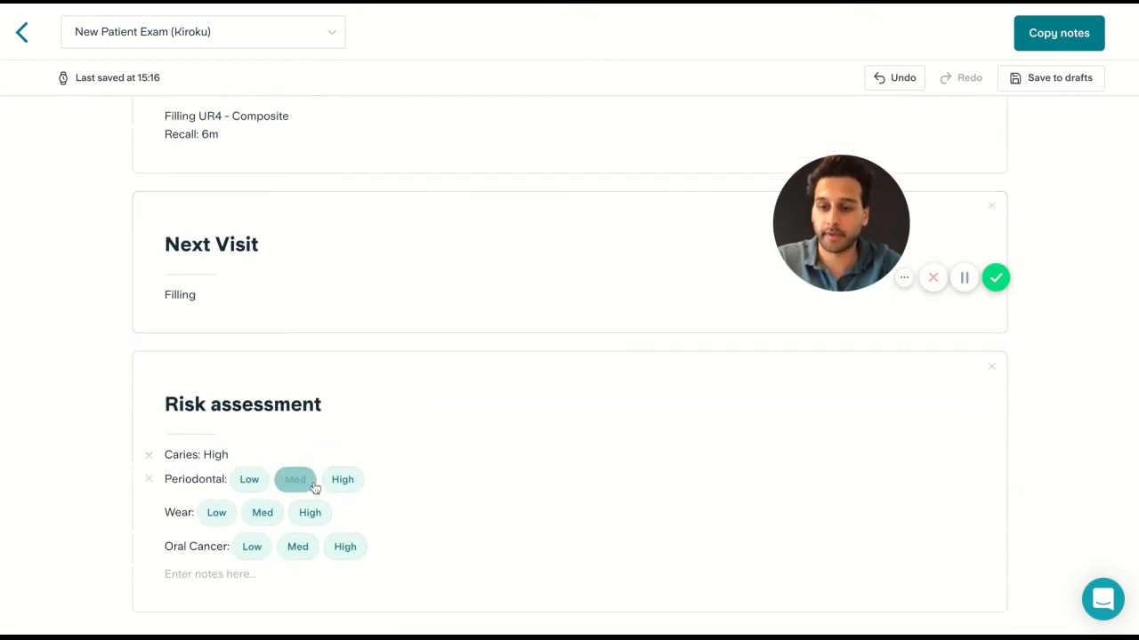
left_click(341, 477)
left_click(216, 497)
left_click(252, 517)
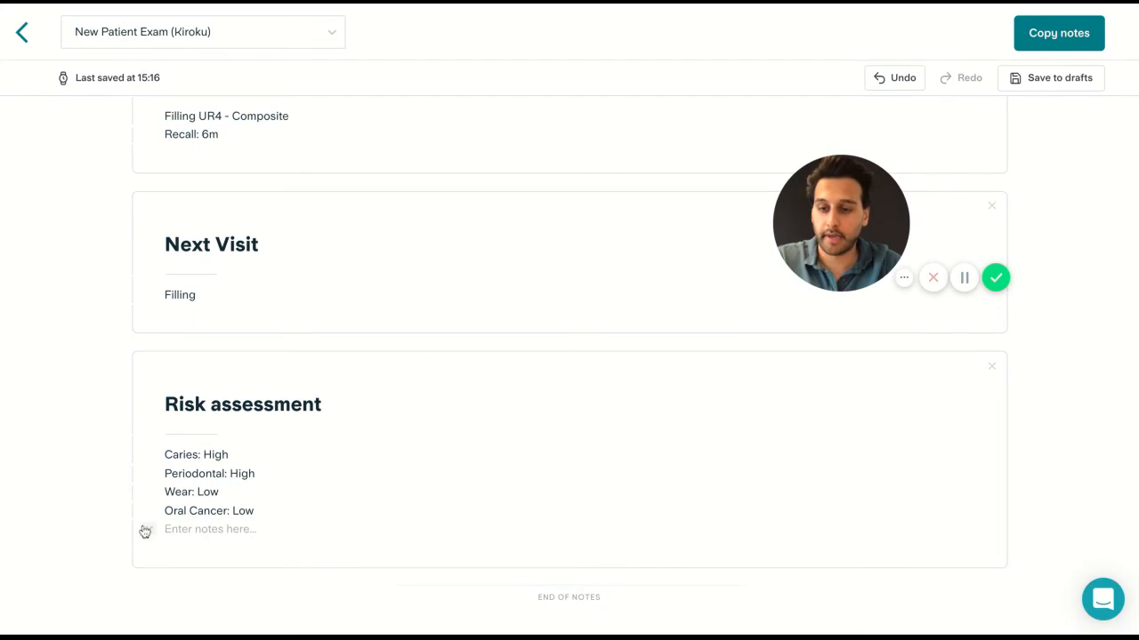
- Copy the completed New Patient Exam notes
scroll(422, 401, "up", 20)
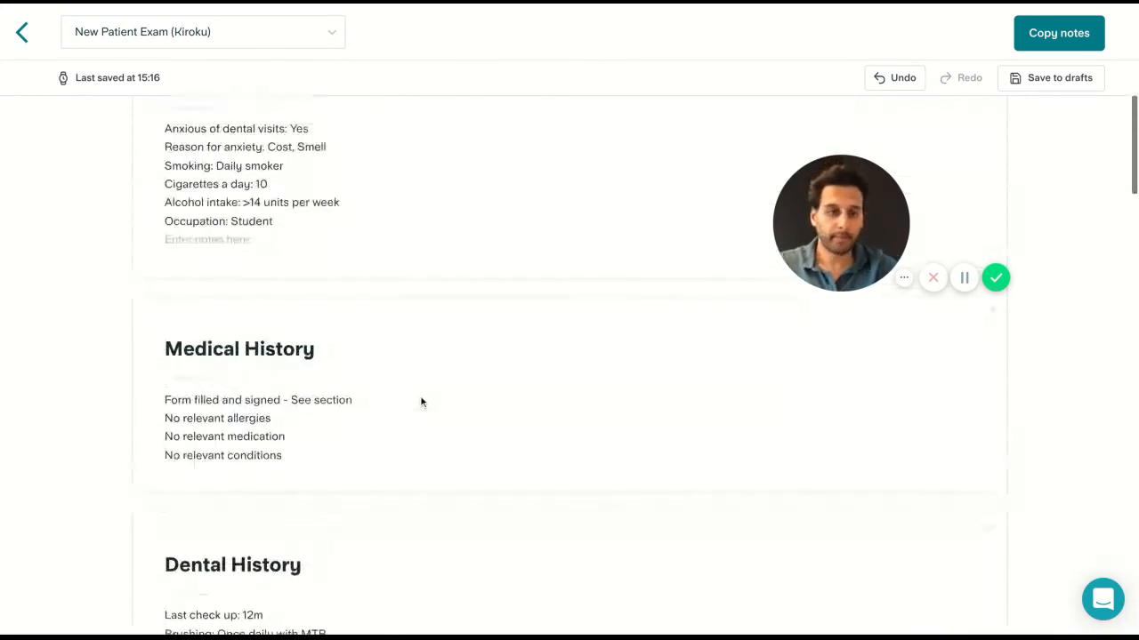
scroll(542, 415, "up", 4)
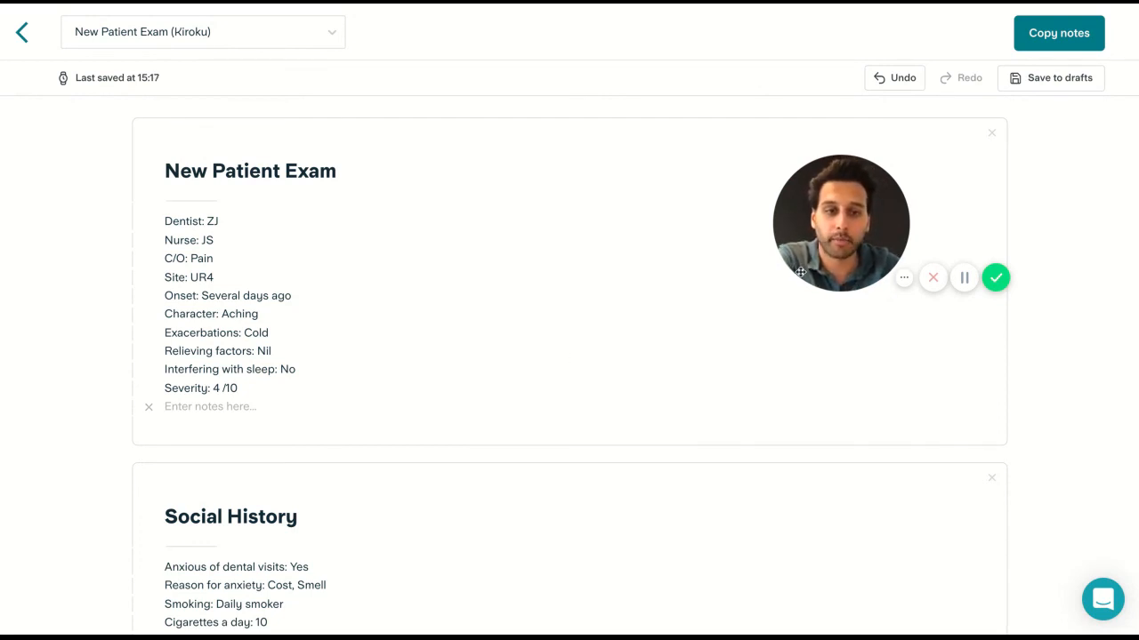
left_click(1053, 40)
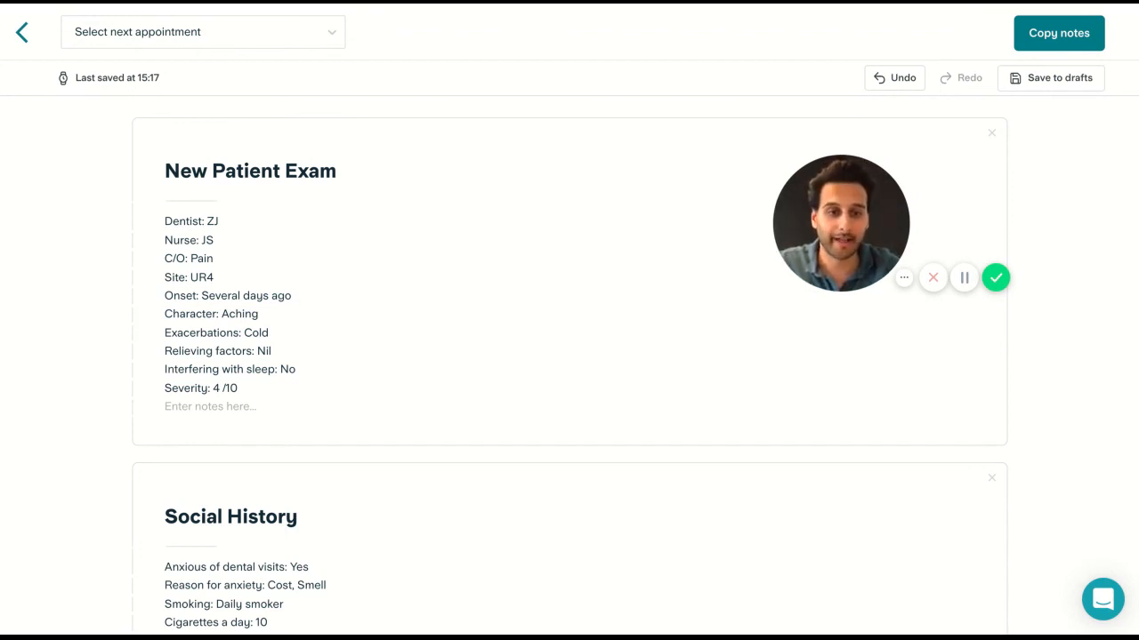
- Open the support chat for asking questions or sharing feedback
left_click(1100, 603)
left_click_drag(865, 174, 656, 112)
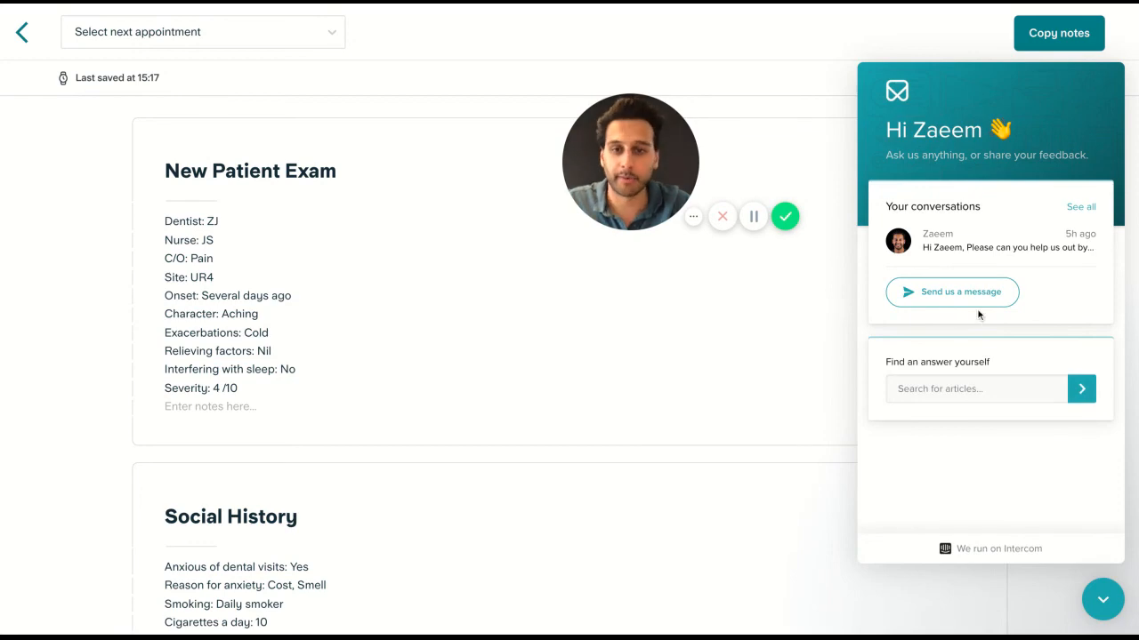